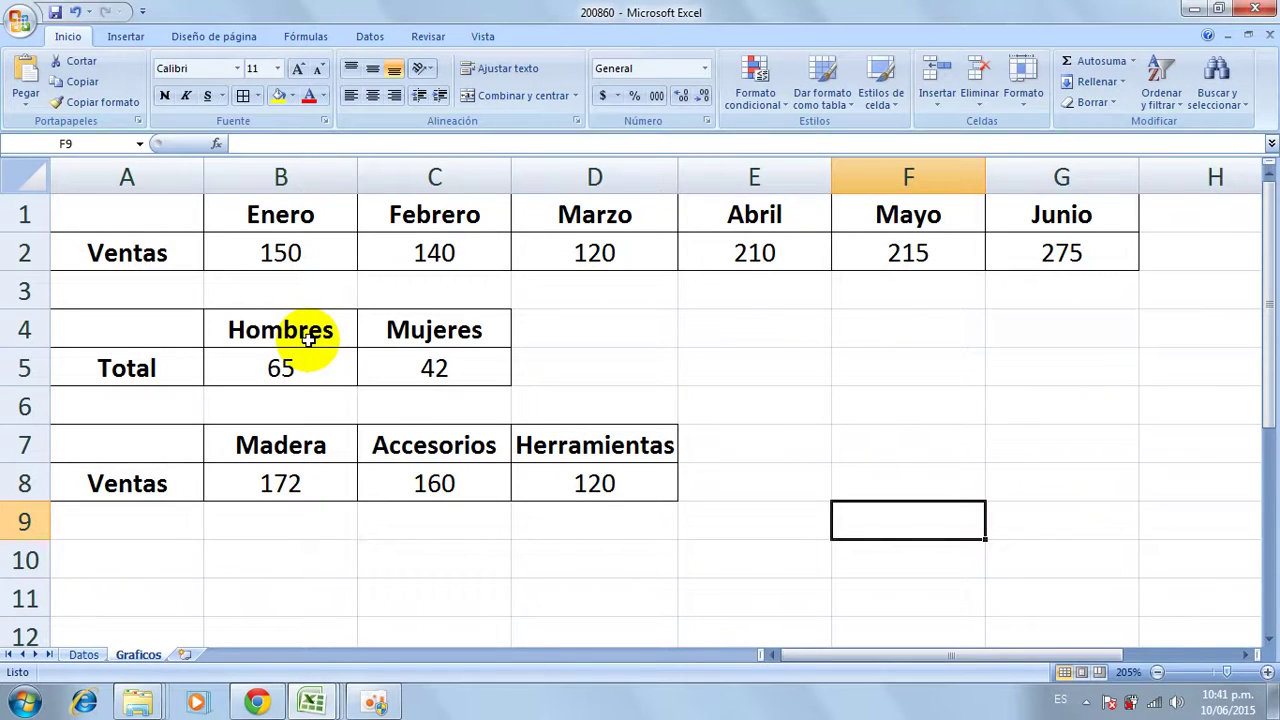
- Look over the data tables by selecting cells B6, C4, B8 and B1
left_click(312, 402)
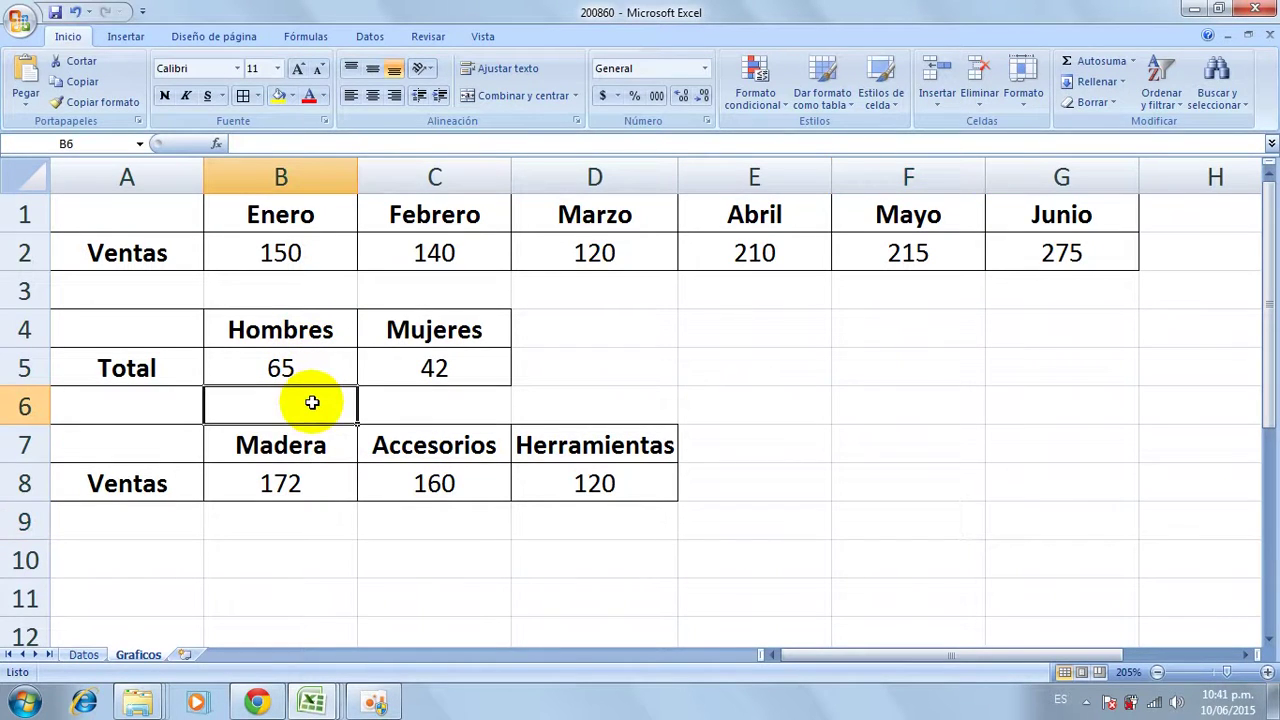
left_click(434, 330)
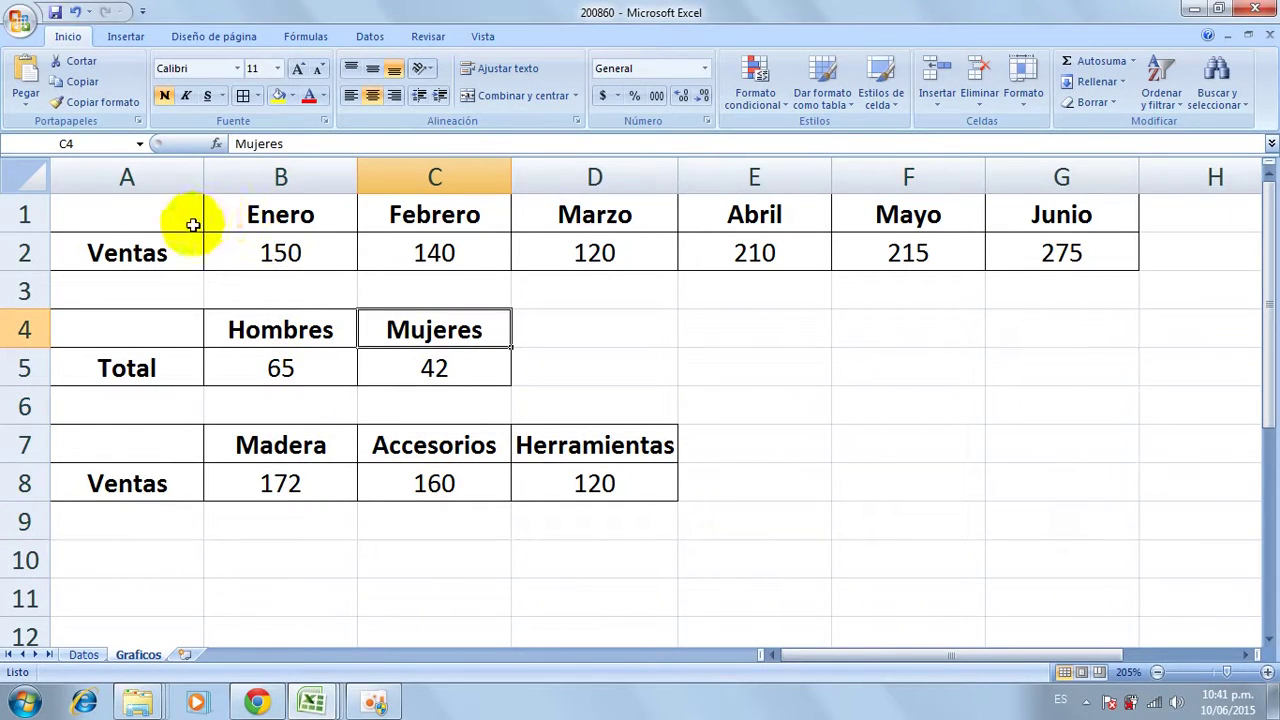
left_click(312, 494)
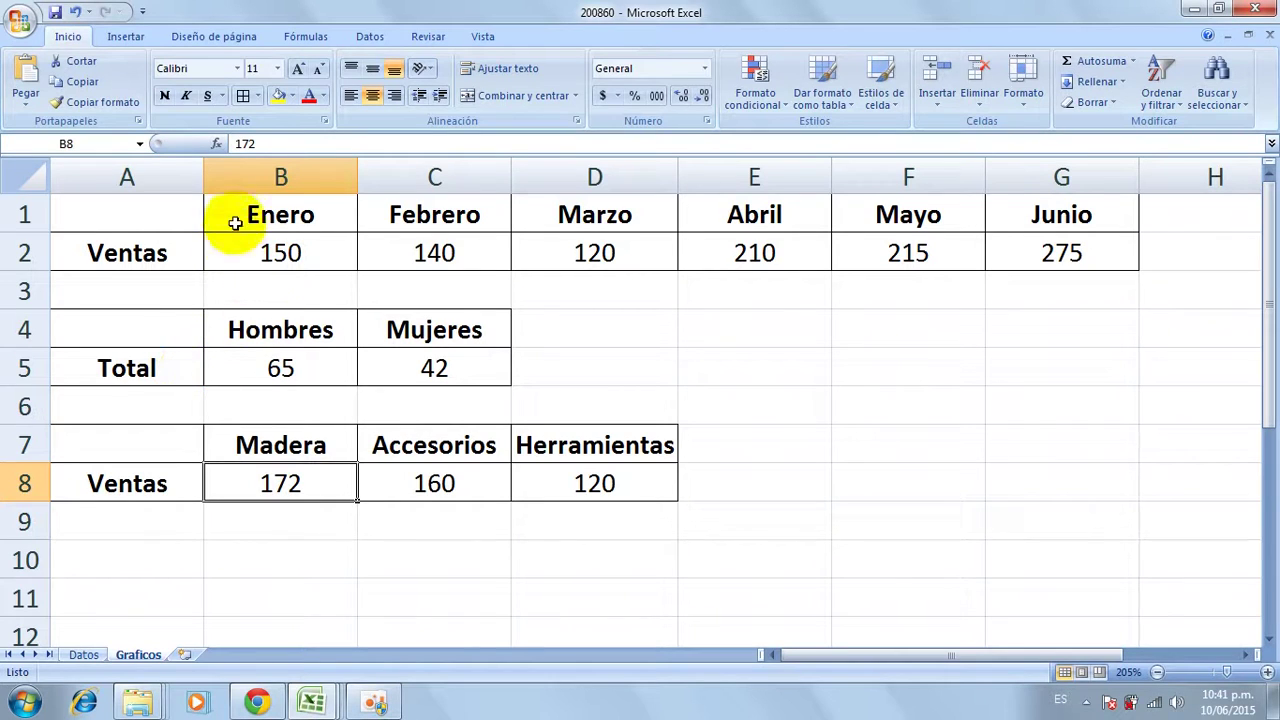
left_click(147, 211)
left_click(258, 220)
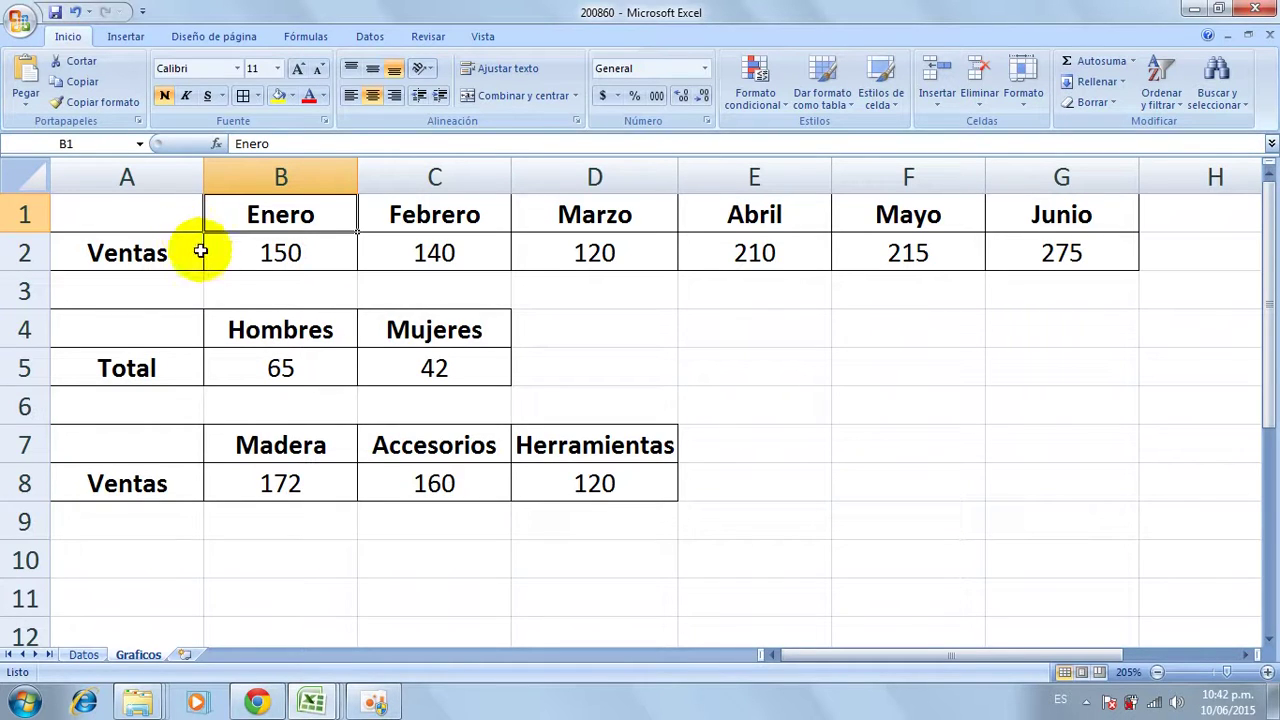
- Insert a basic 2D line chart of the Enero–Junio sales in A1:G2
left_click_drag(137, 228, 1030, 251)
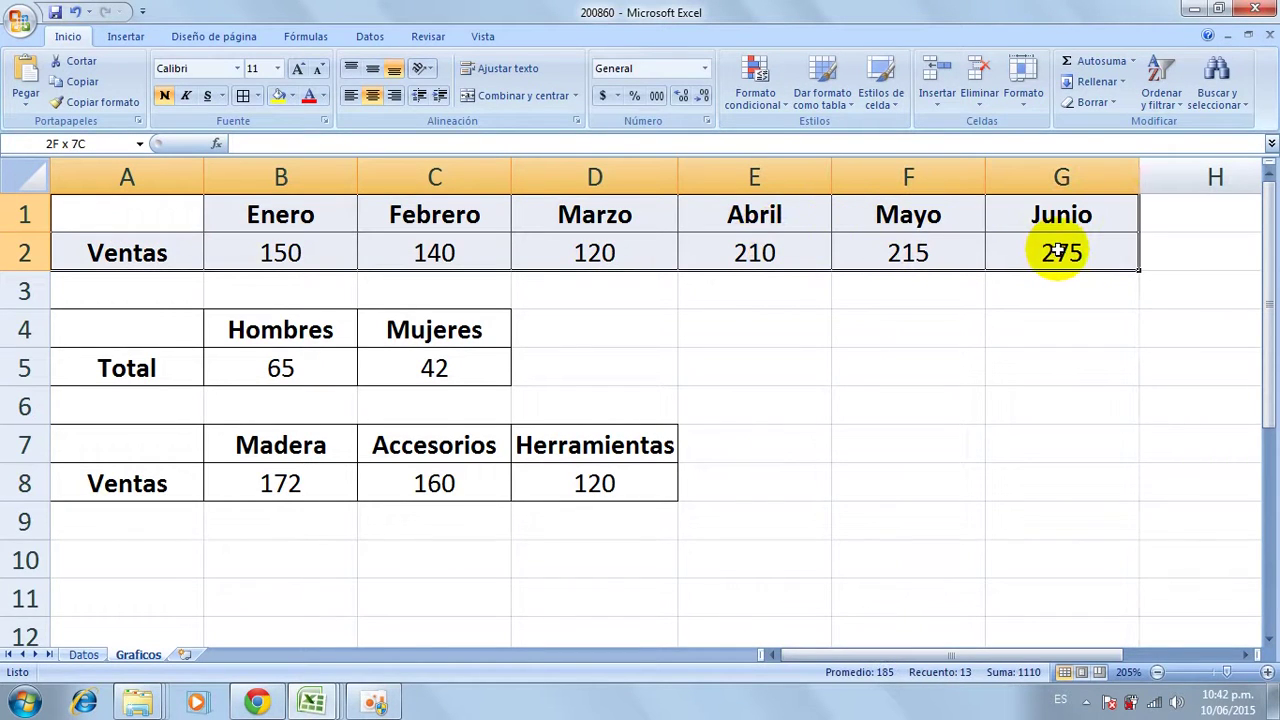
left_click(122, 38)
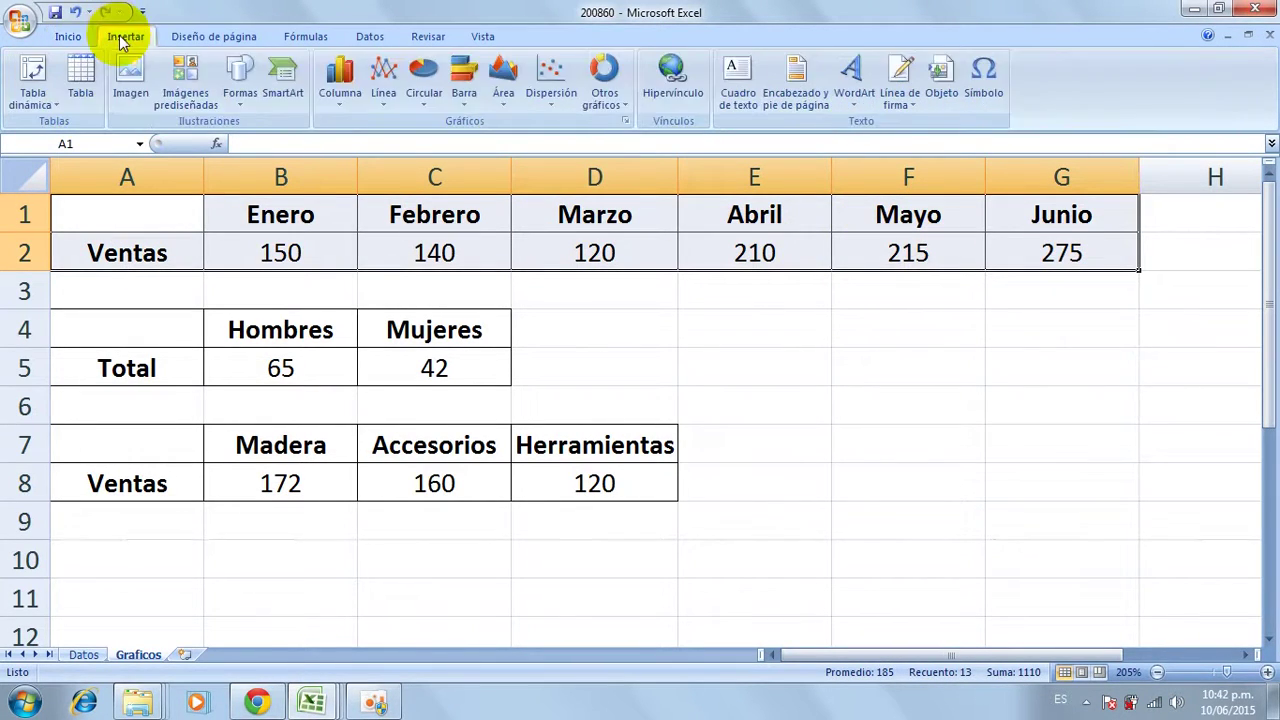
left_click(381, 108)
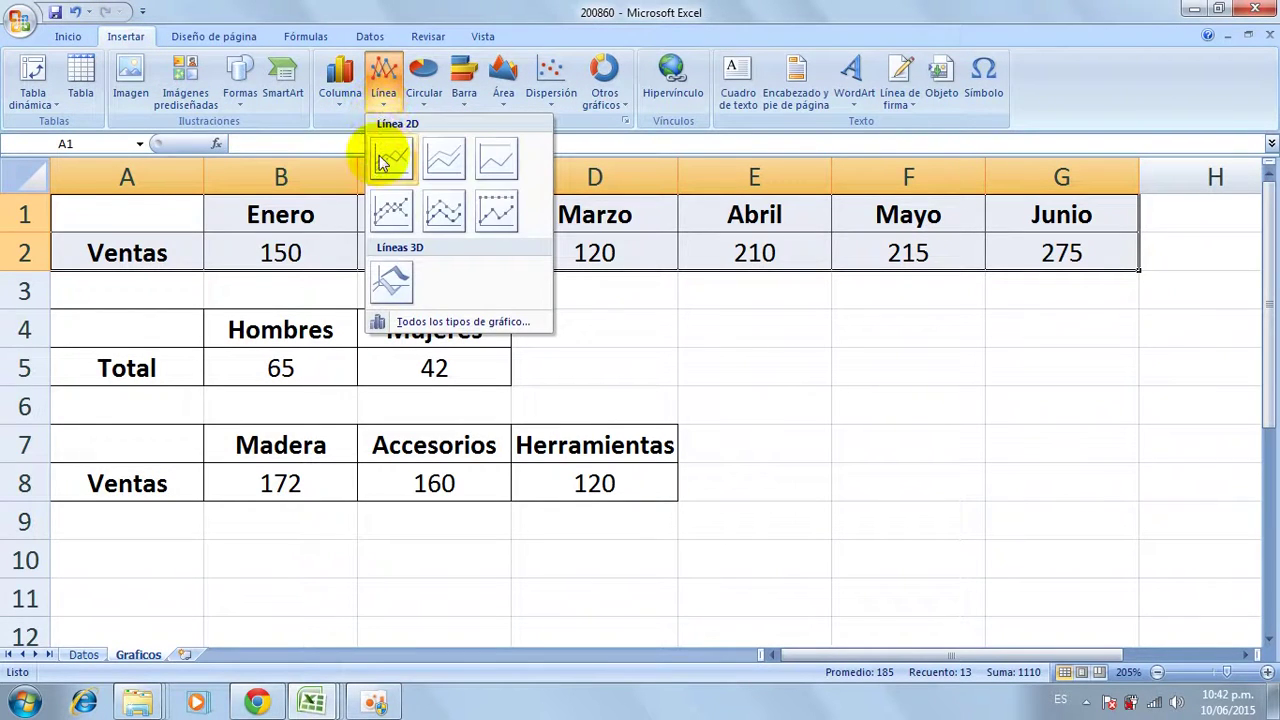
left_click(389, 161)
left_click(389, 161)
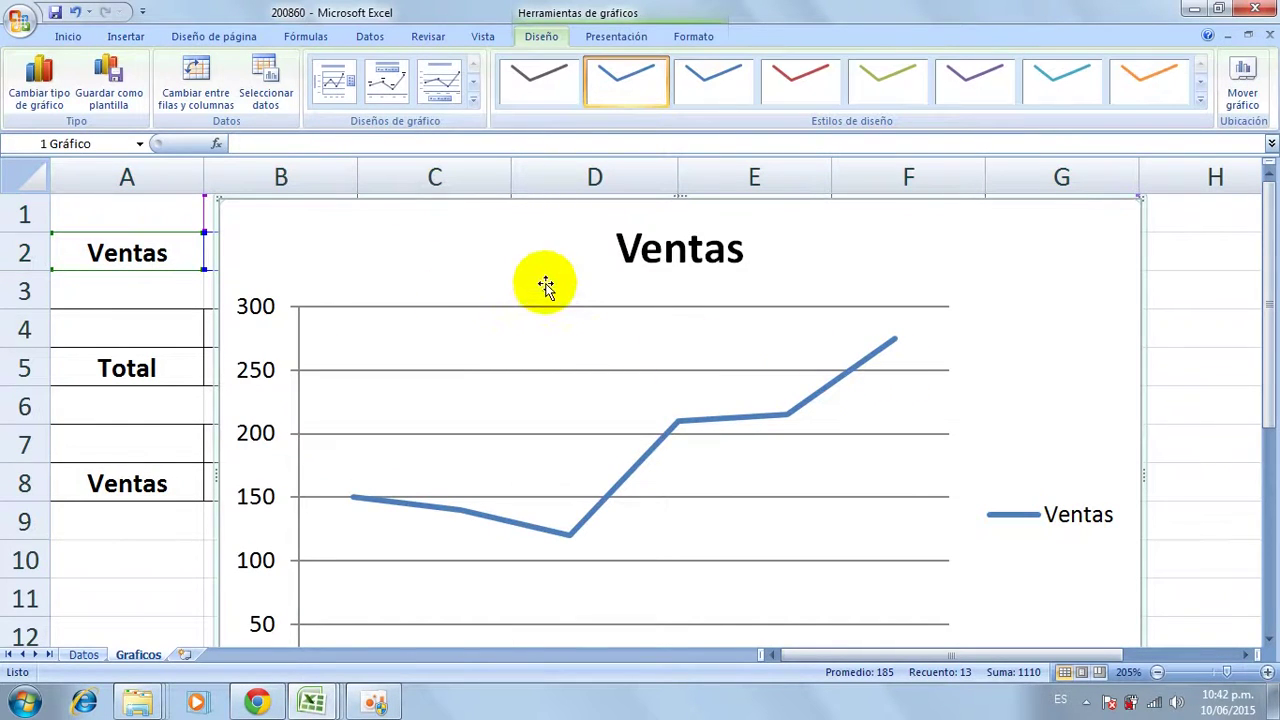
- Use Mover gráfico to place the Ventas line chart on new sheet Gráfico1
left_click(1241, 85)
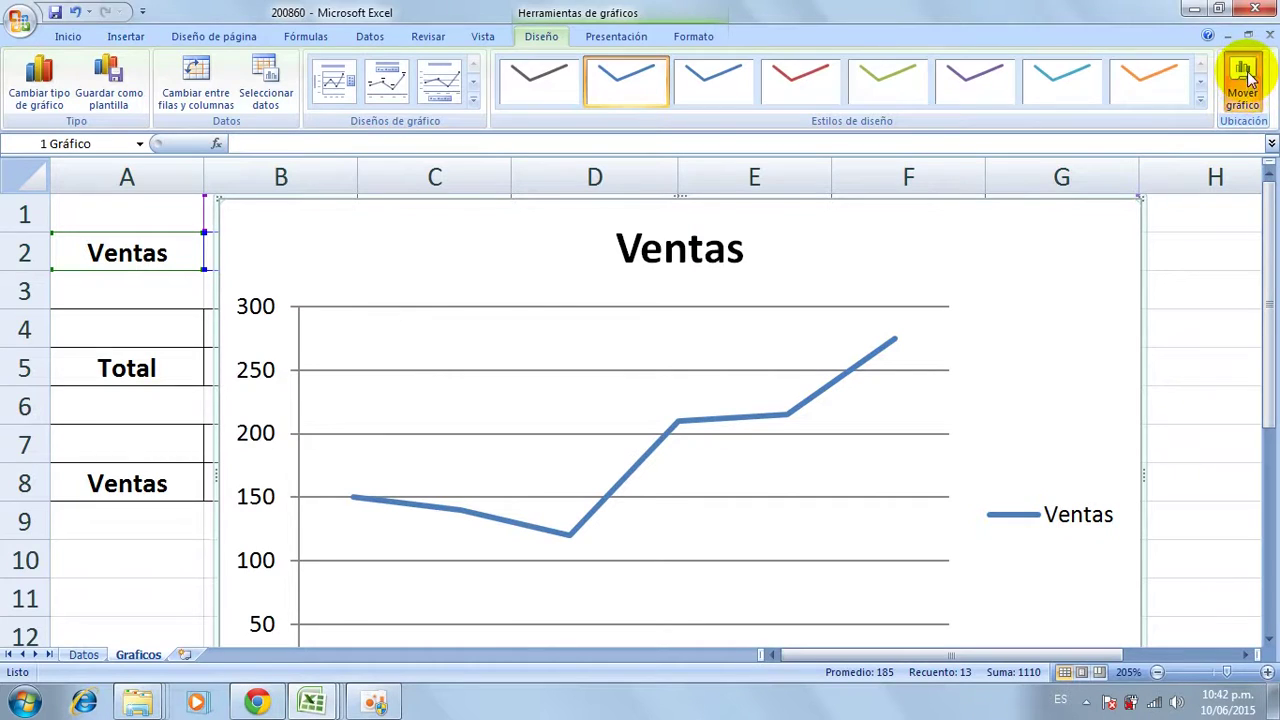
left_click(400, 268)
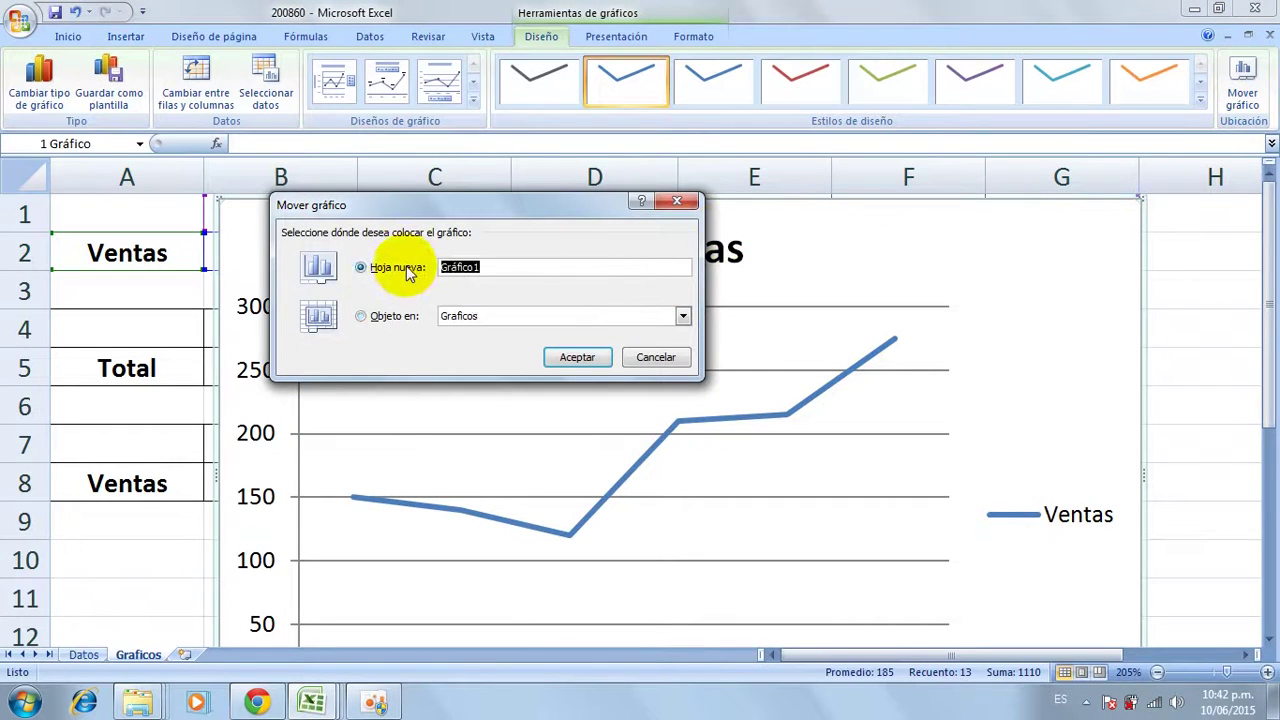
left_click(575, 357)
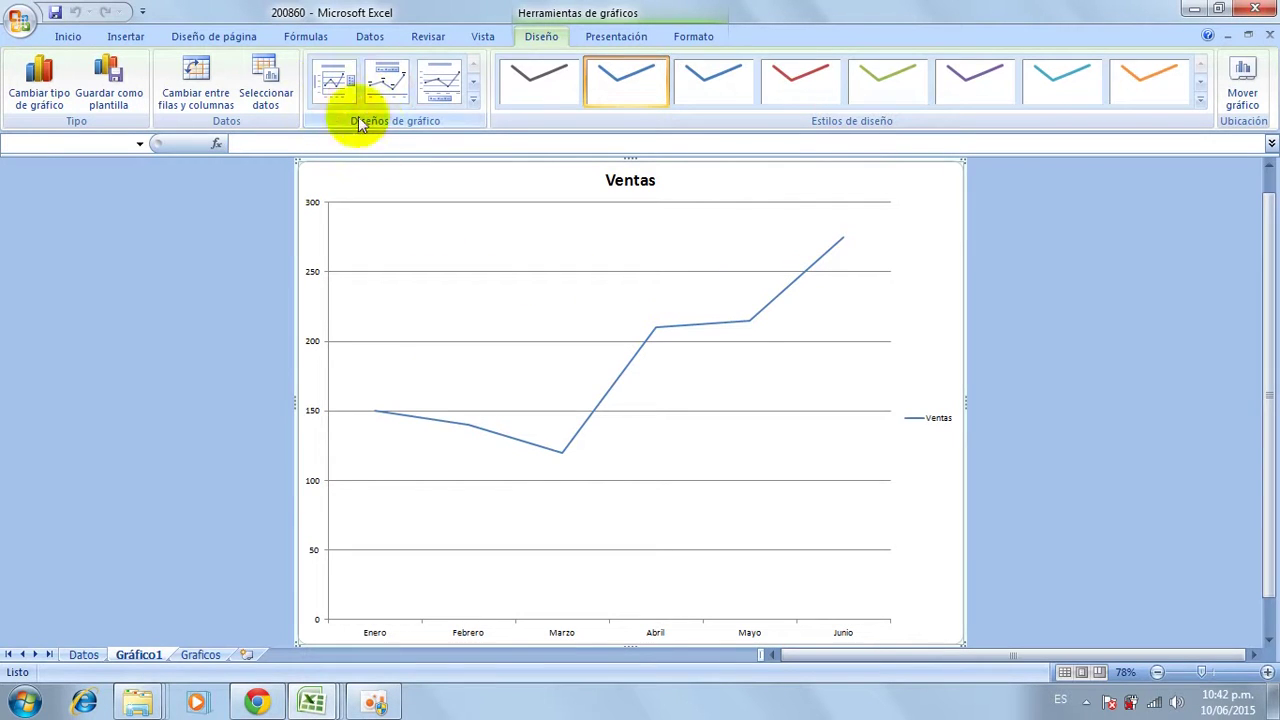
- Apply layout 2 and title the chart 'VENTAS PRODUCTO N' over 'Primer Semestre'
left_click(388, 88)
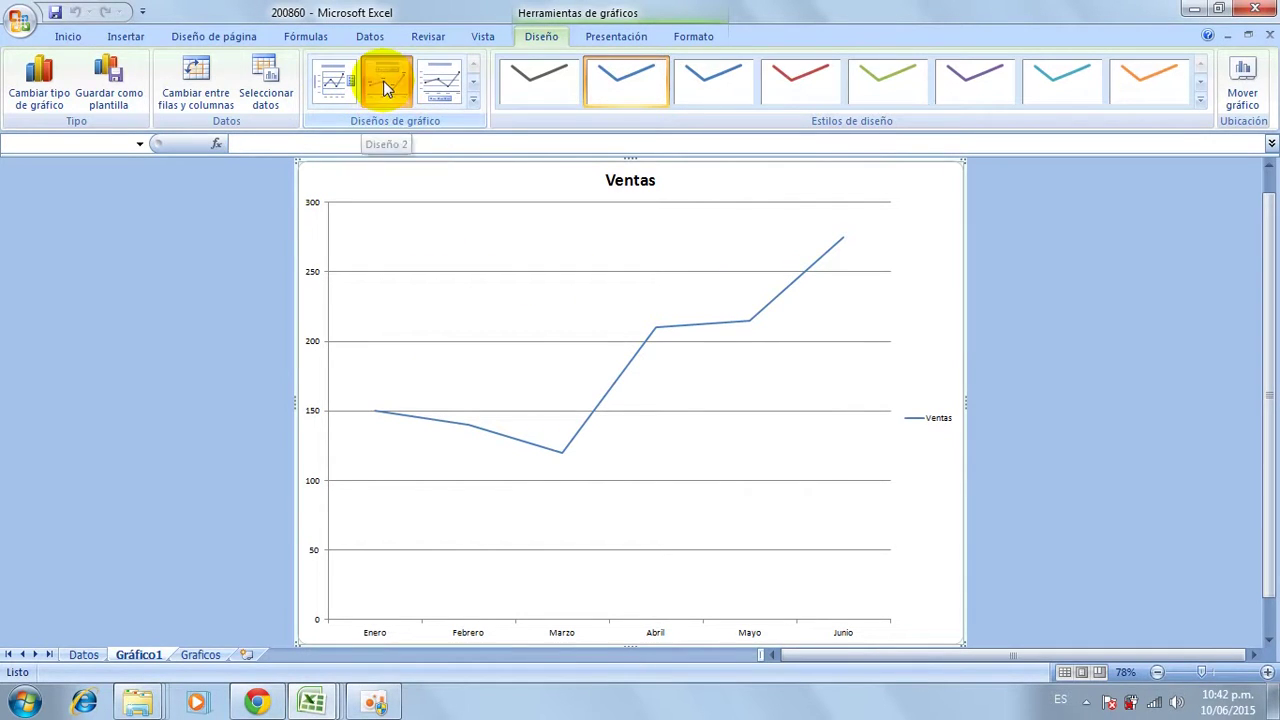
left_click(632, 181)
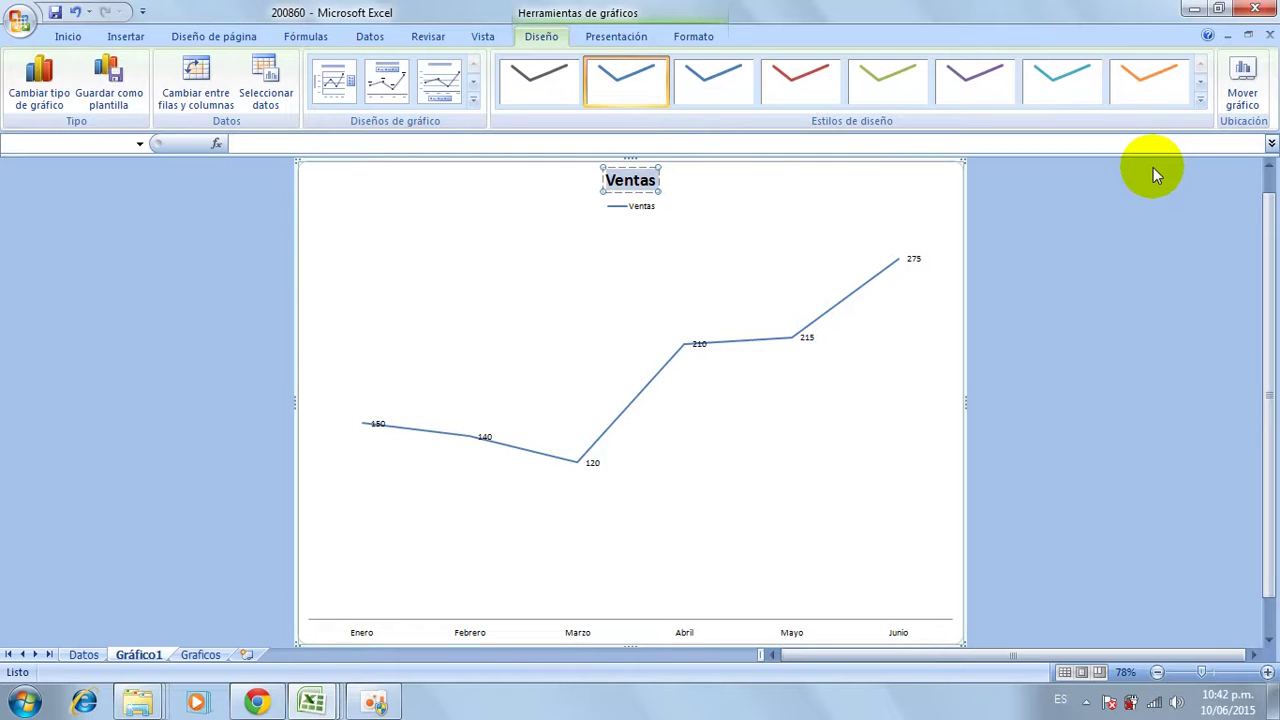
type("VE")
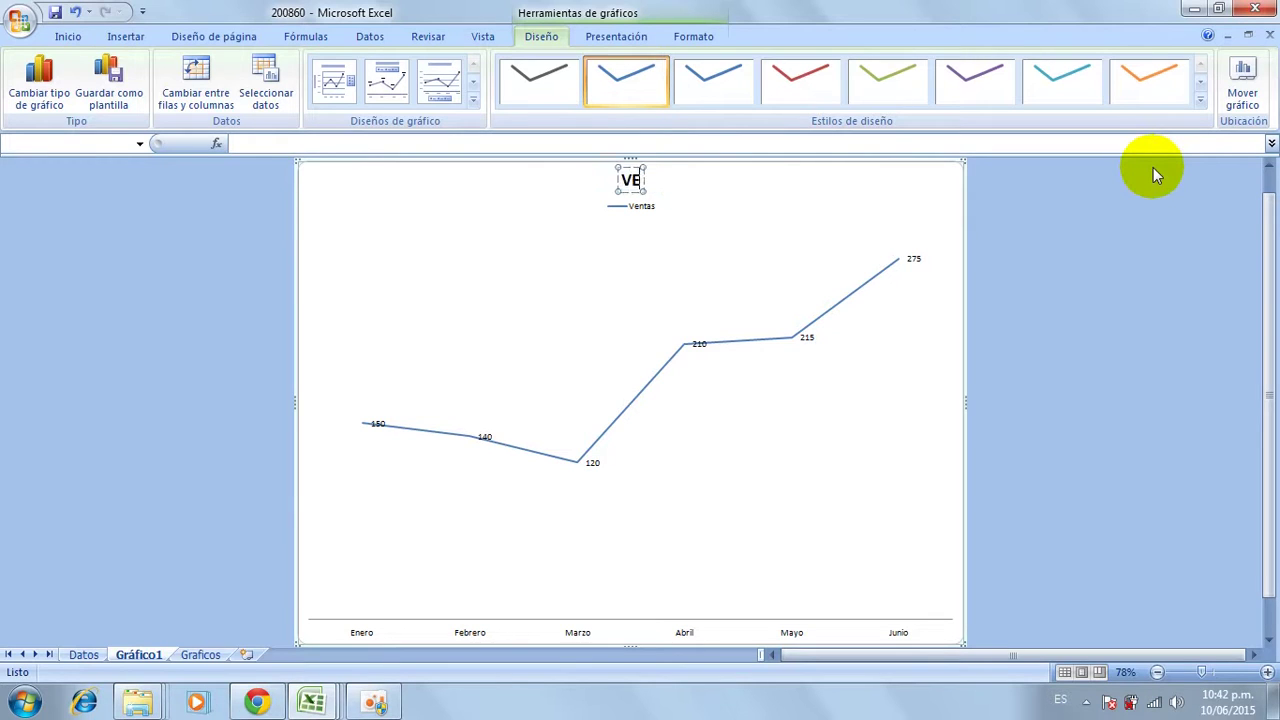
type("NTAS PRODUCTO")
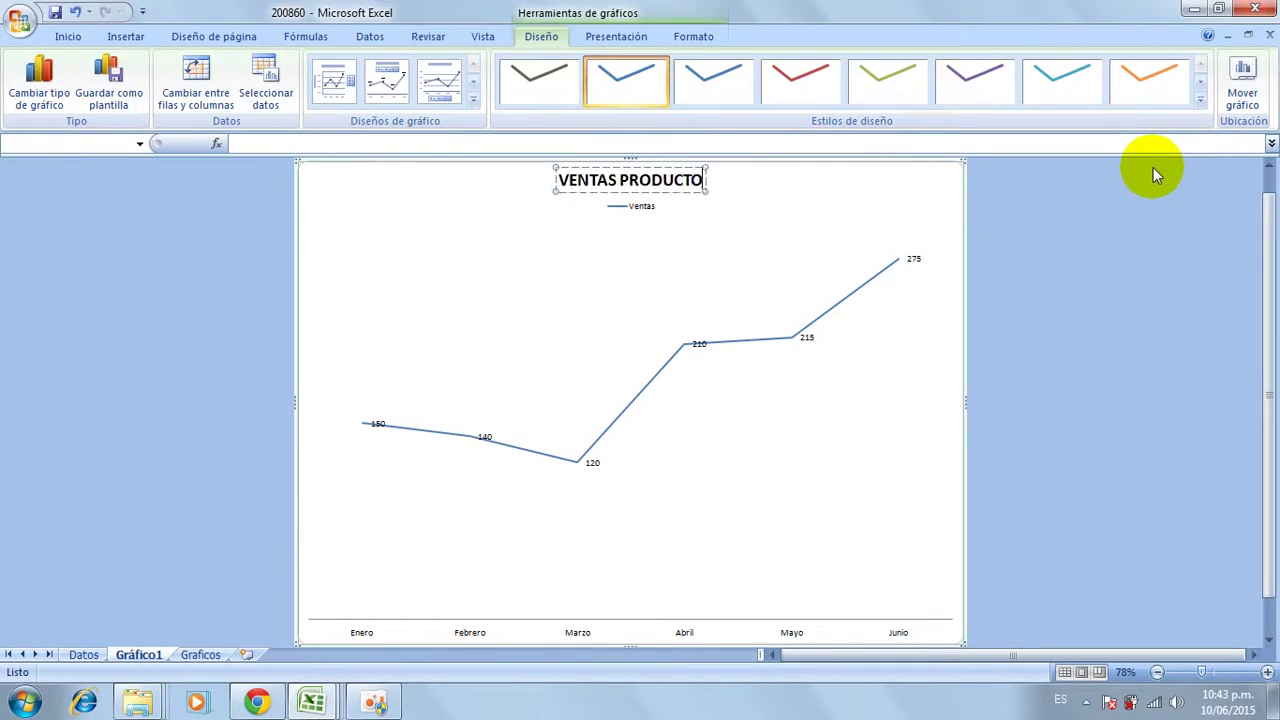
type(" N")
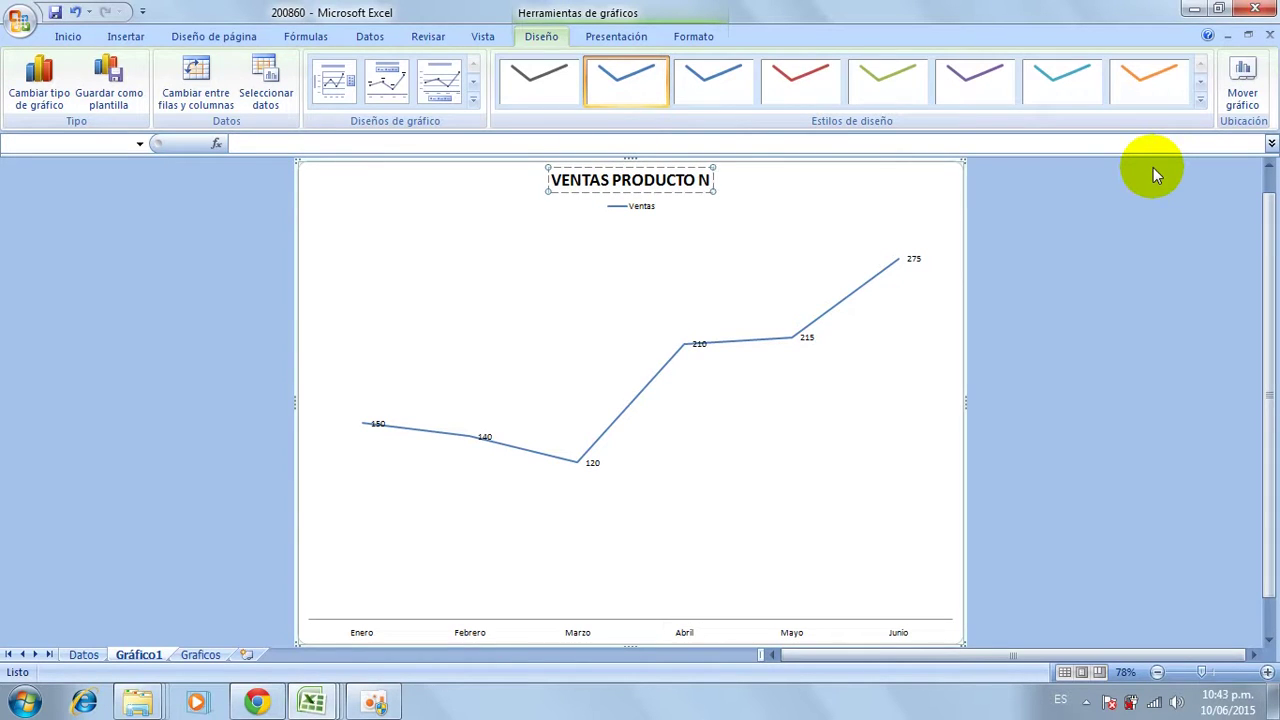
key("Return")
type("Primer Sem")
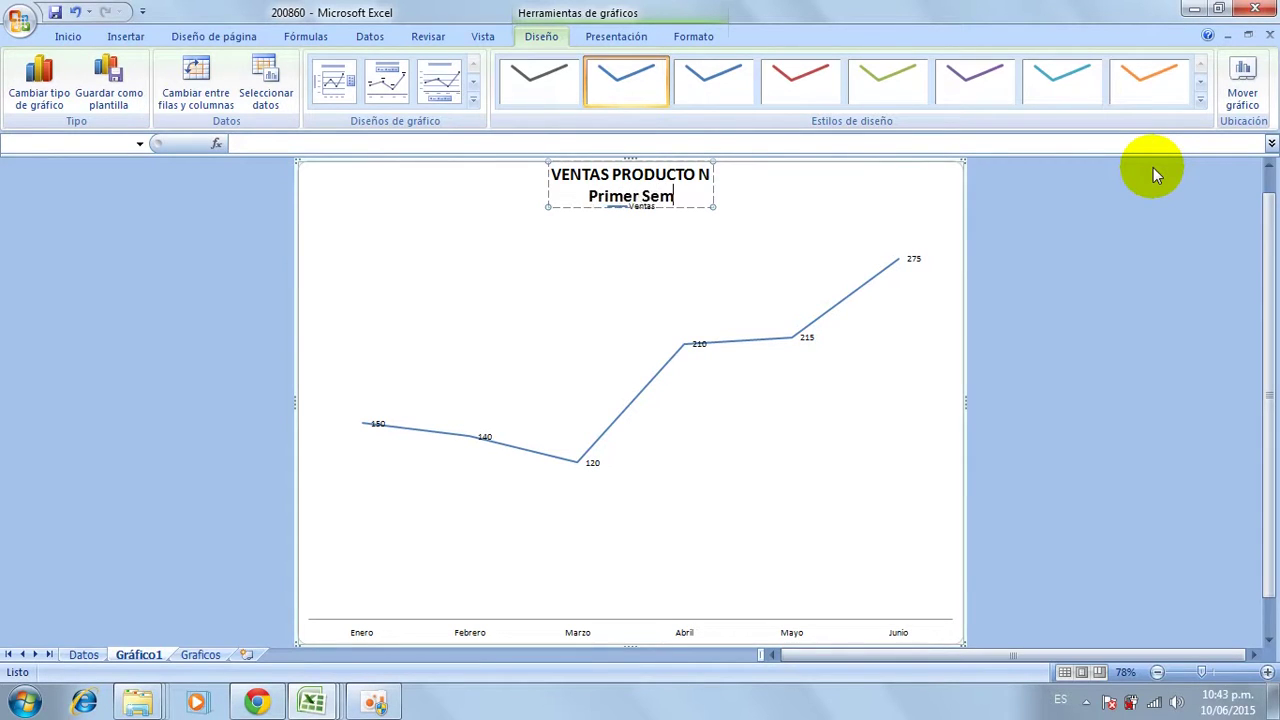
type("estre")
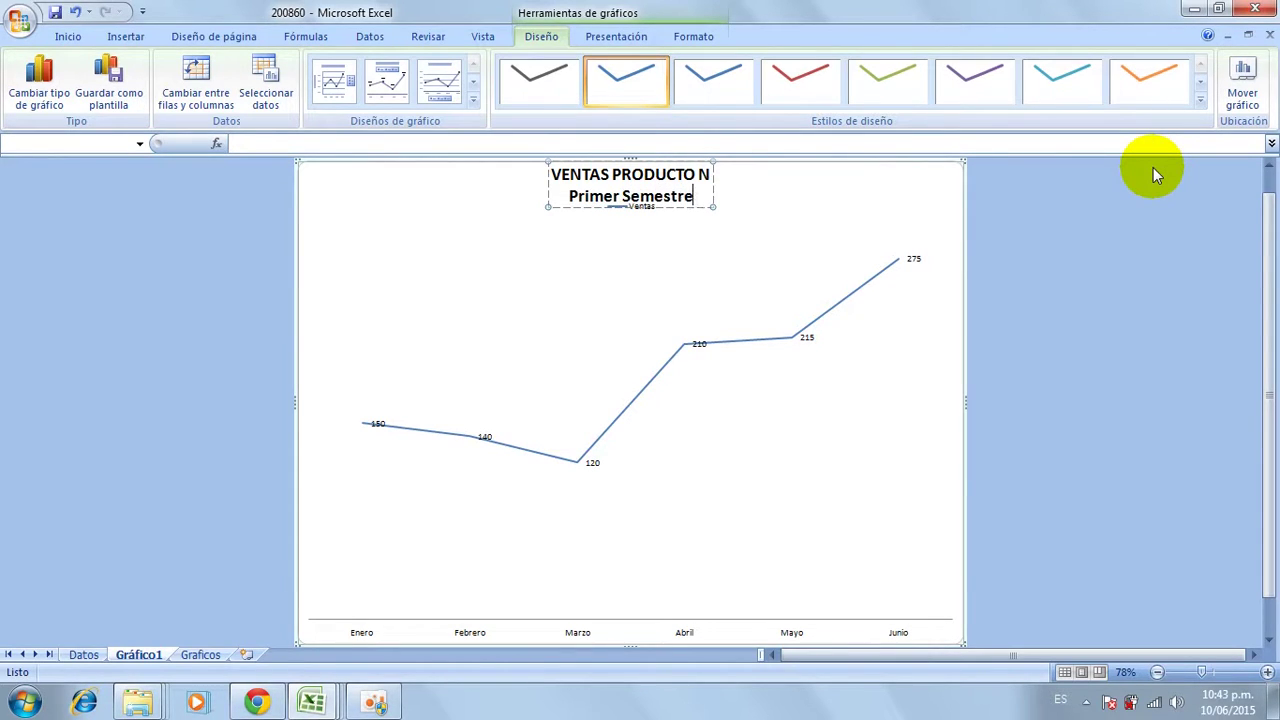
left_click(835, 420)
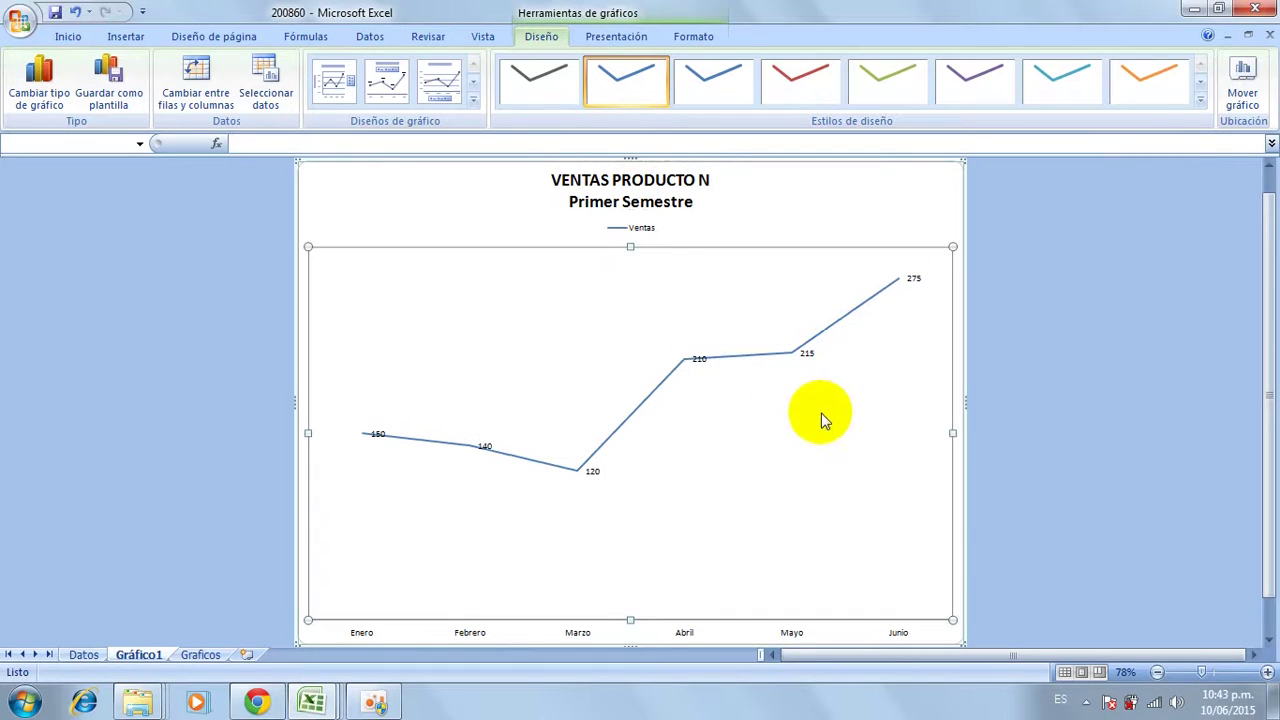
- Bold the Ventas legend and increase its font size to 18 pt
left_click(637, 236)
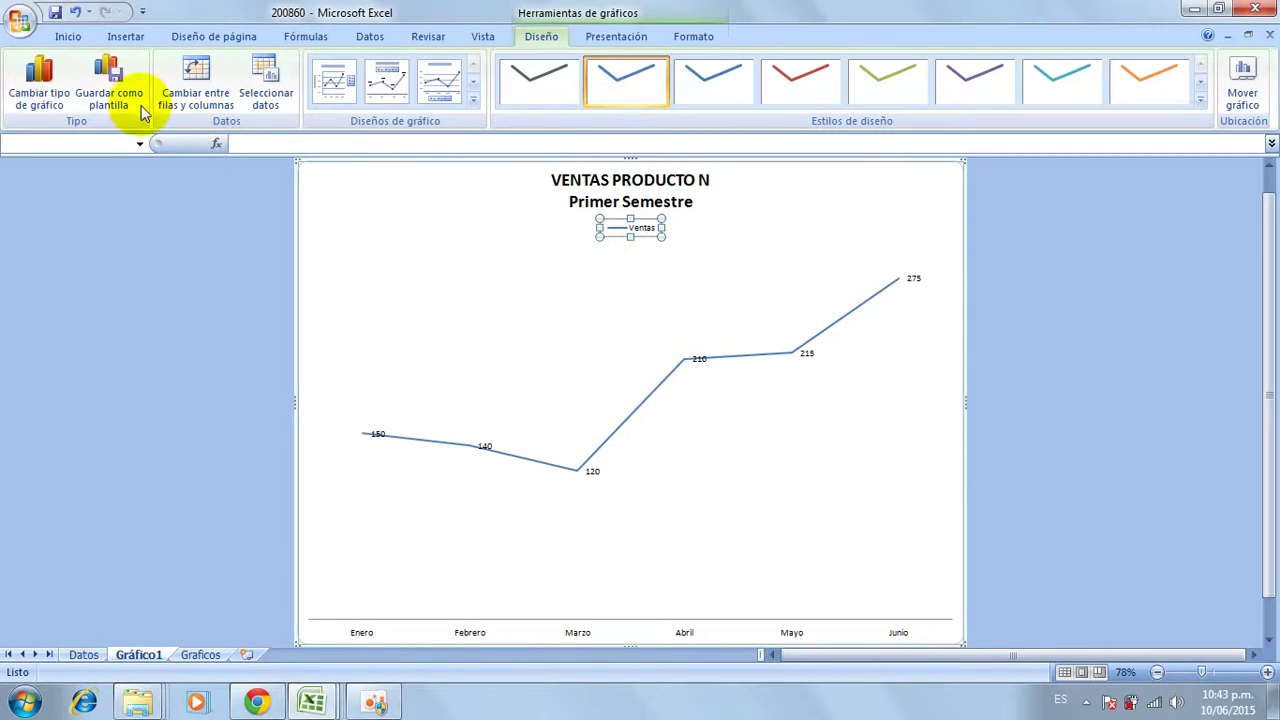
left_click(68, 37)
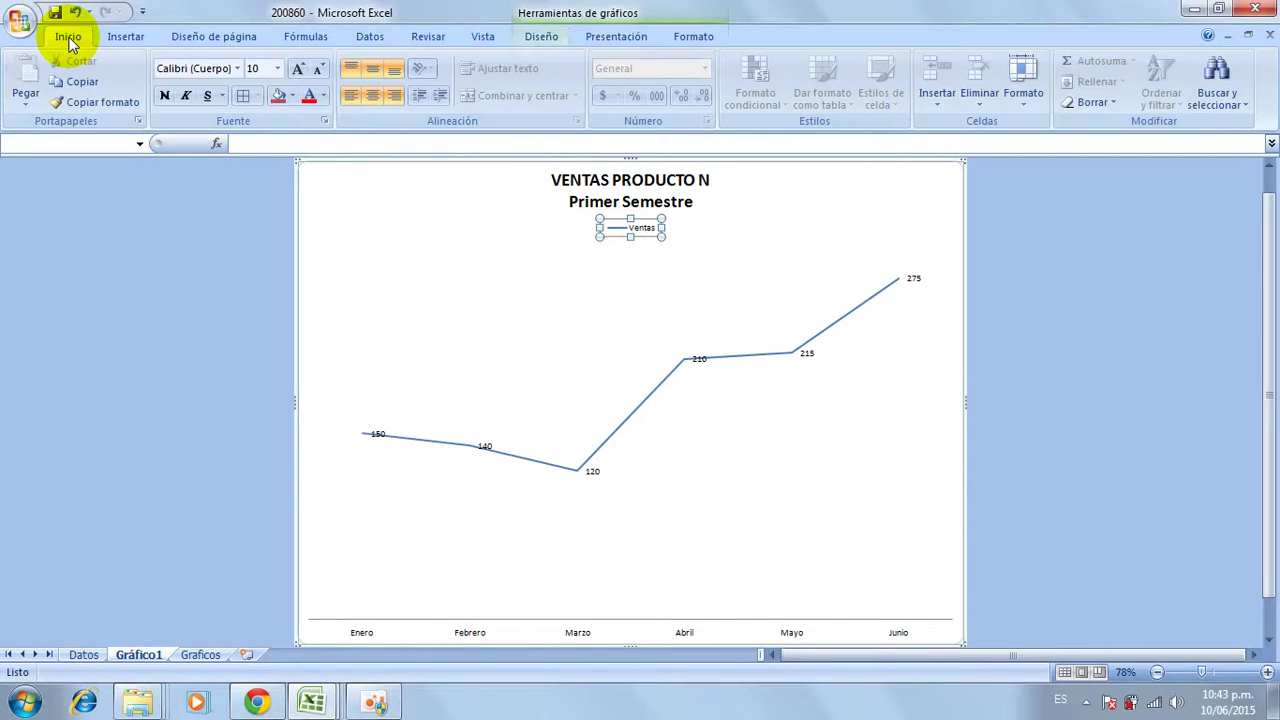
left_click(166, 97)
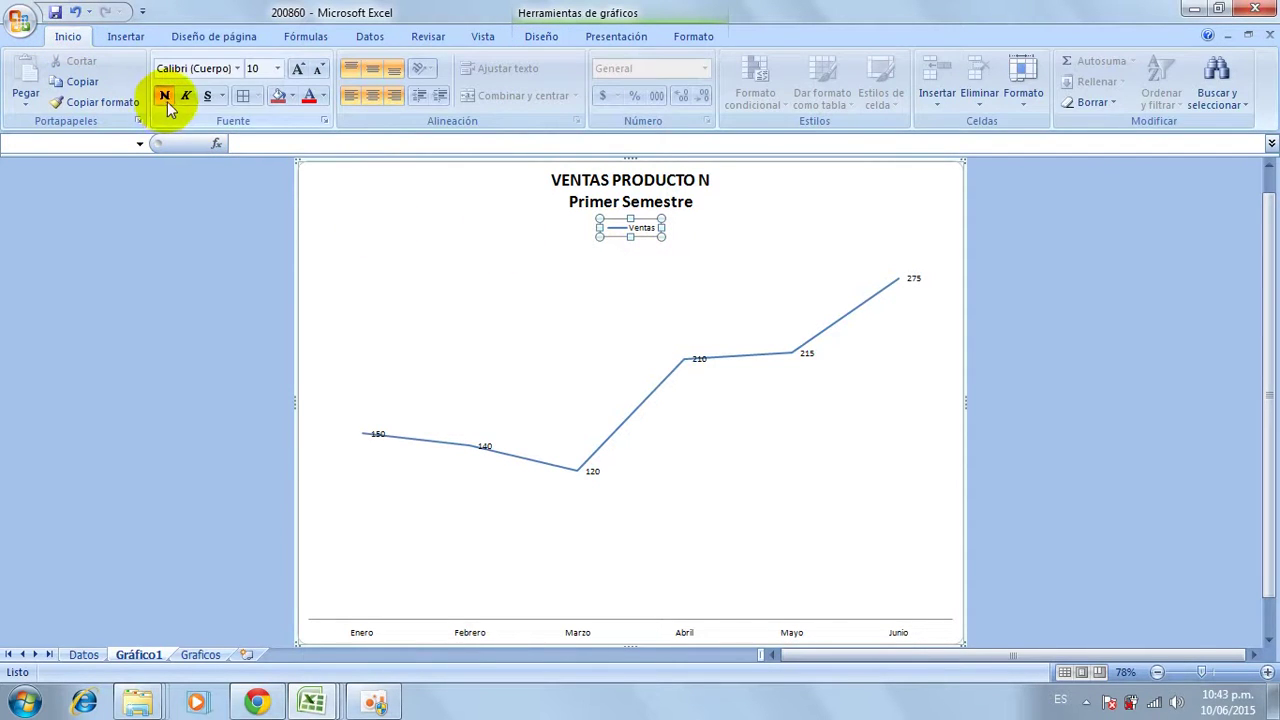
left_click(296, 70)
left_click(296, 70)
left_click(296, 70)
left_click(296, 70)
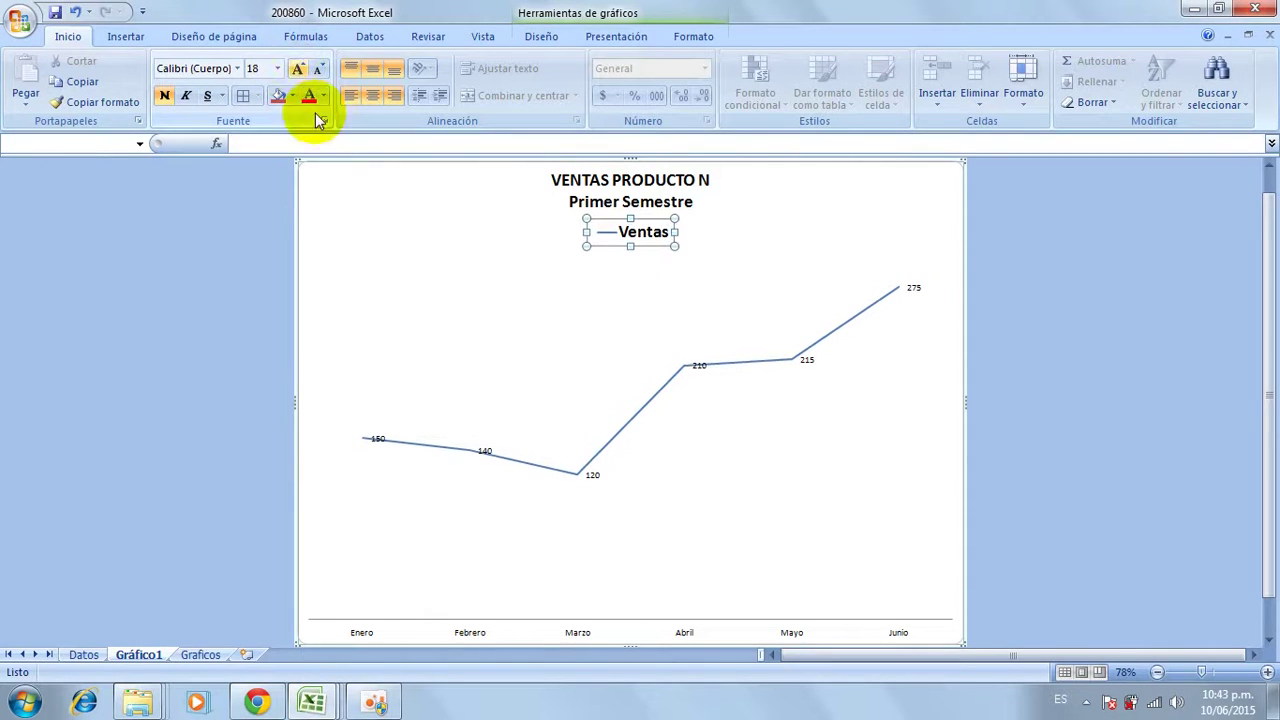
left_click(1032, 319)
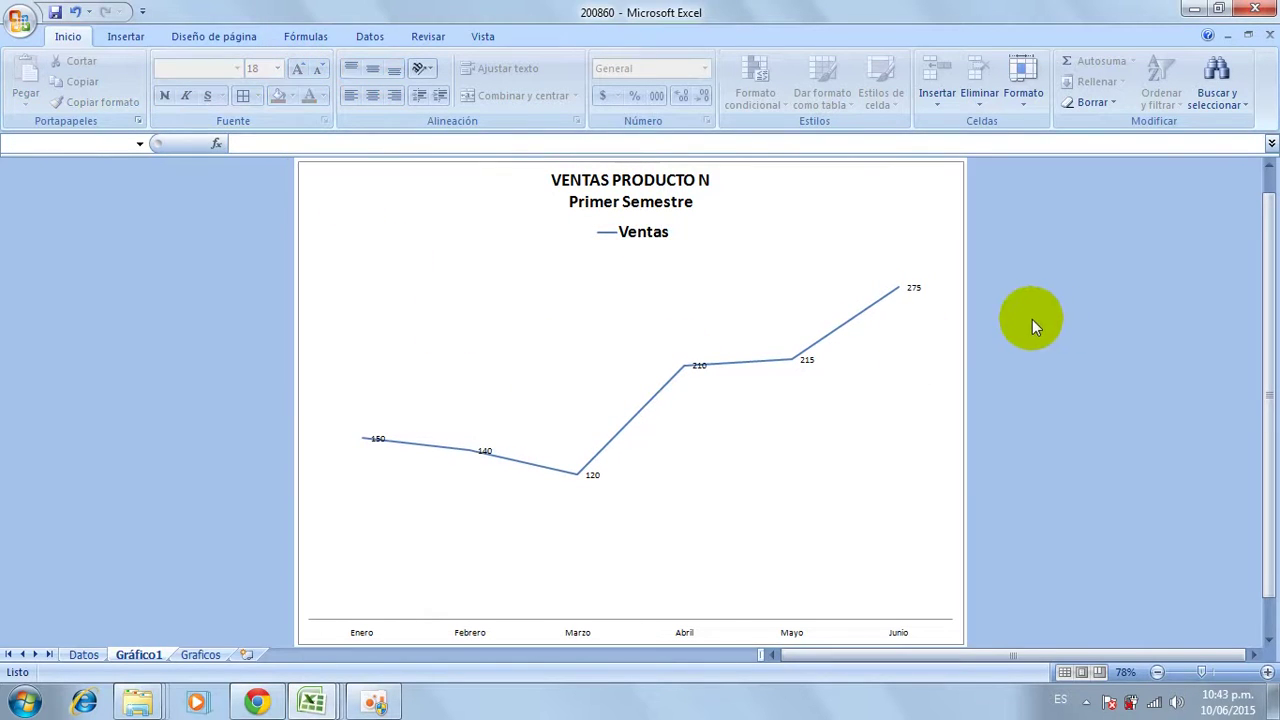
left_click(877, 304)
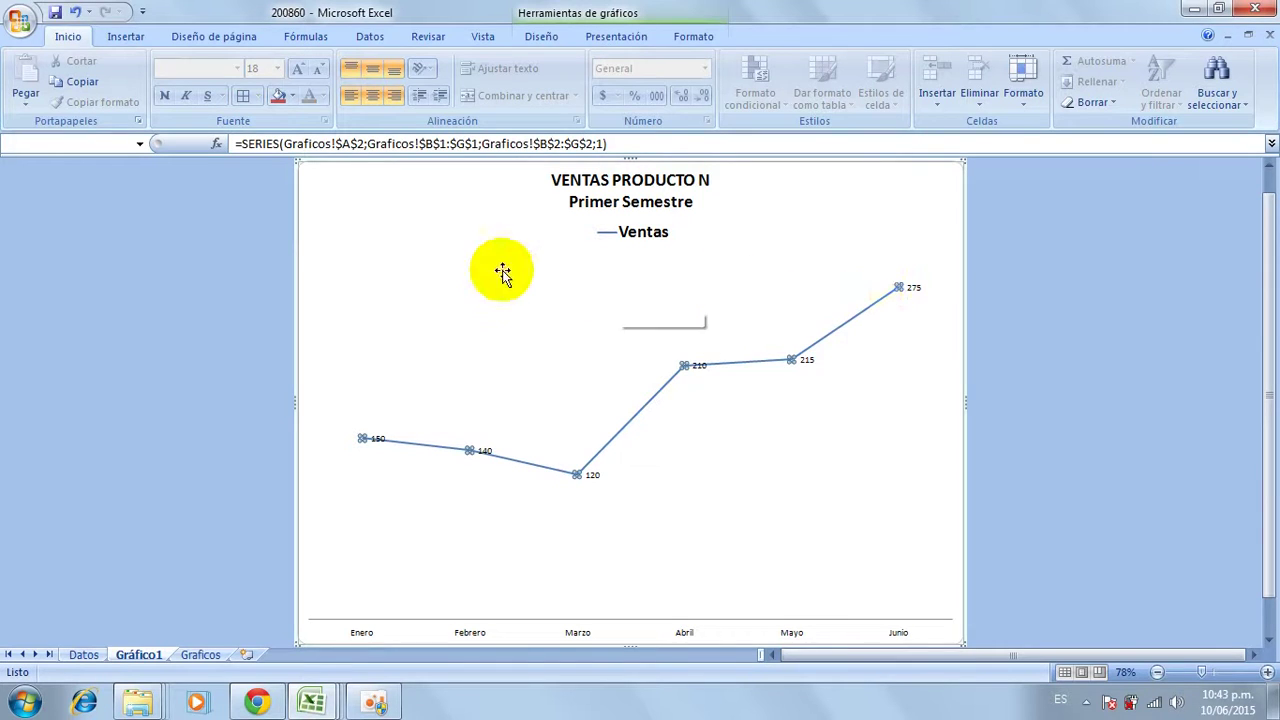
- Apply a chart style from the Diseño gallery that draws the Ventas line thick and blue
left_click(553, 42)
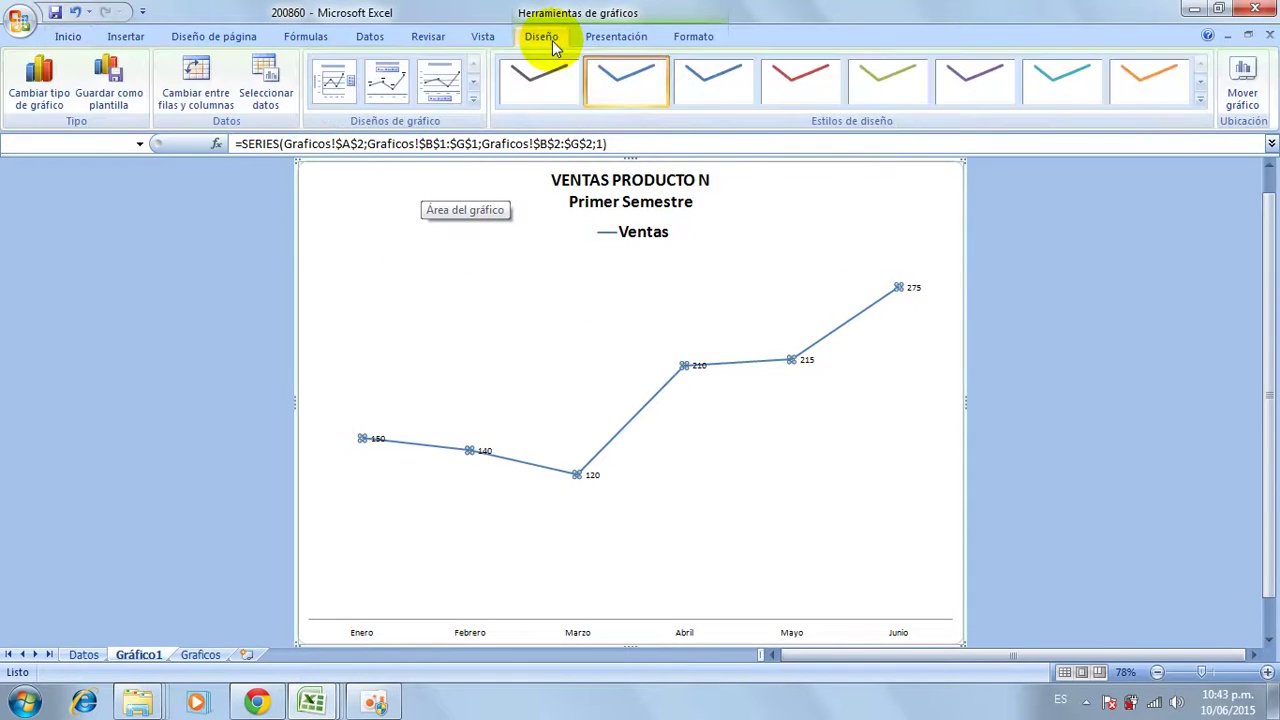
left_click(1202, 112)
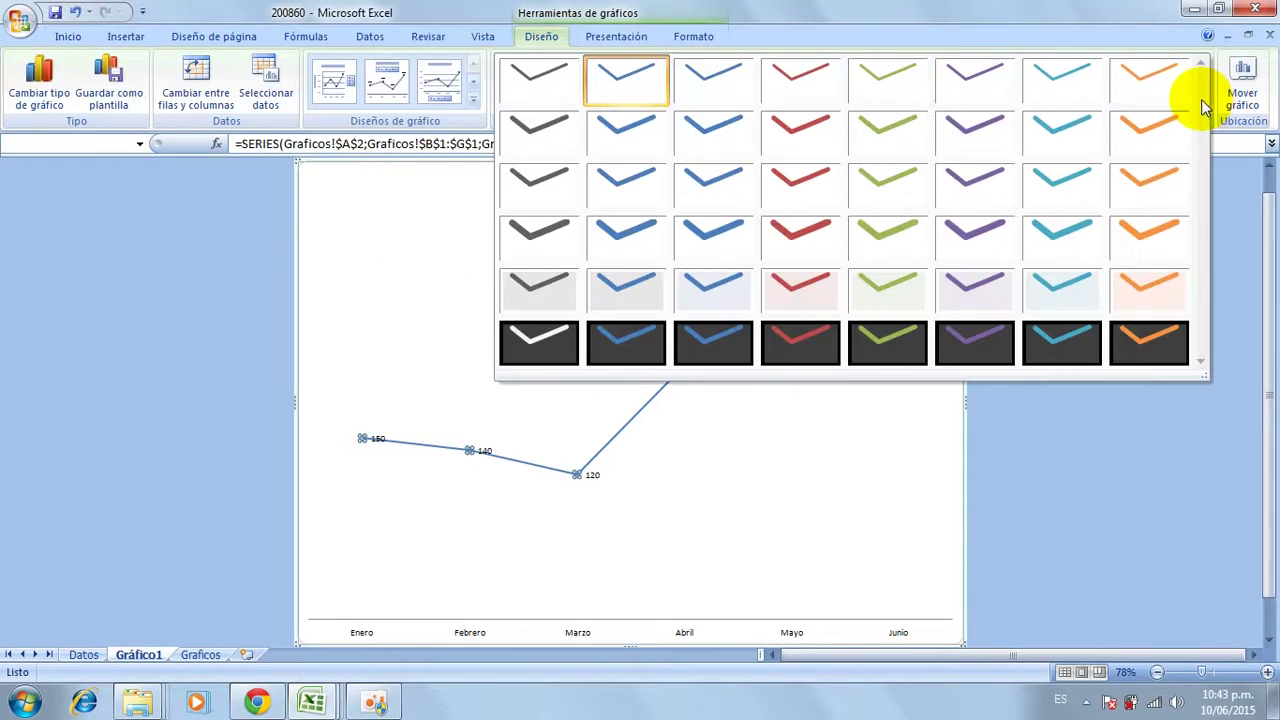
left_click(627, 248)
left_click(1099, 381)
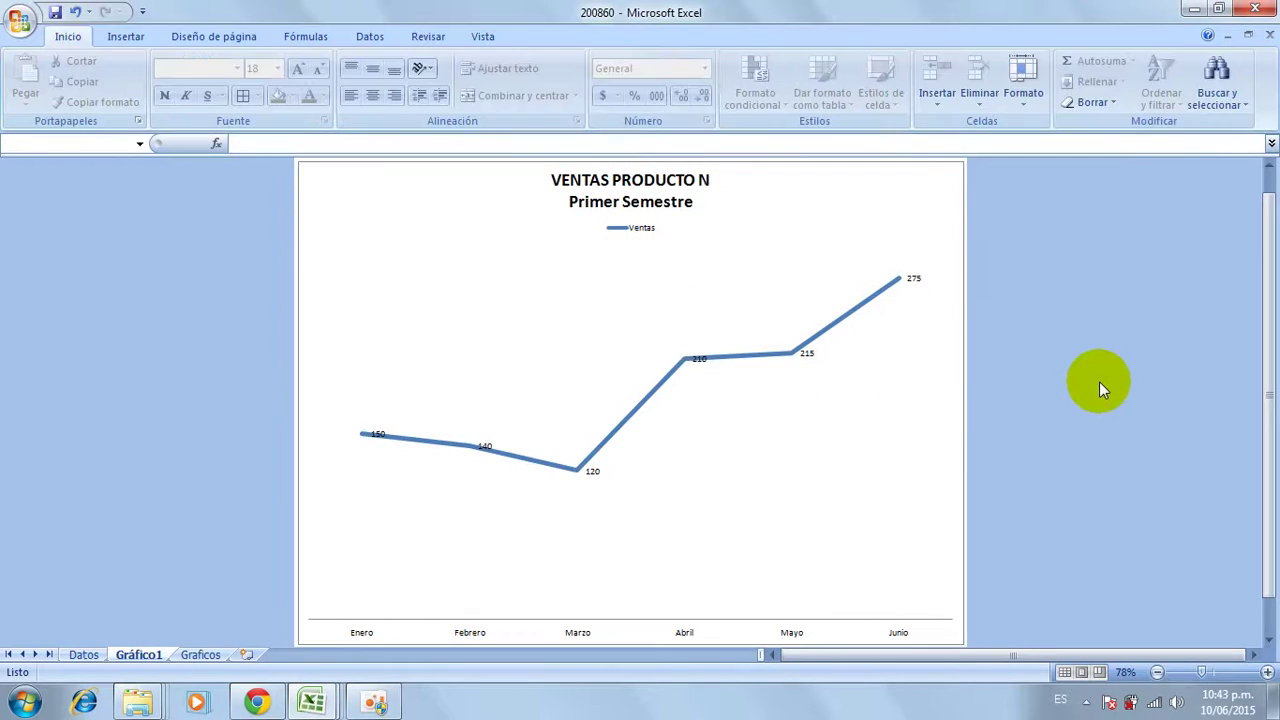
left_click(806, 353)
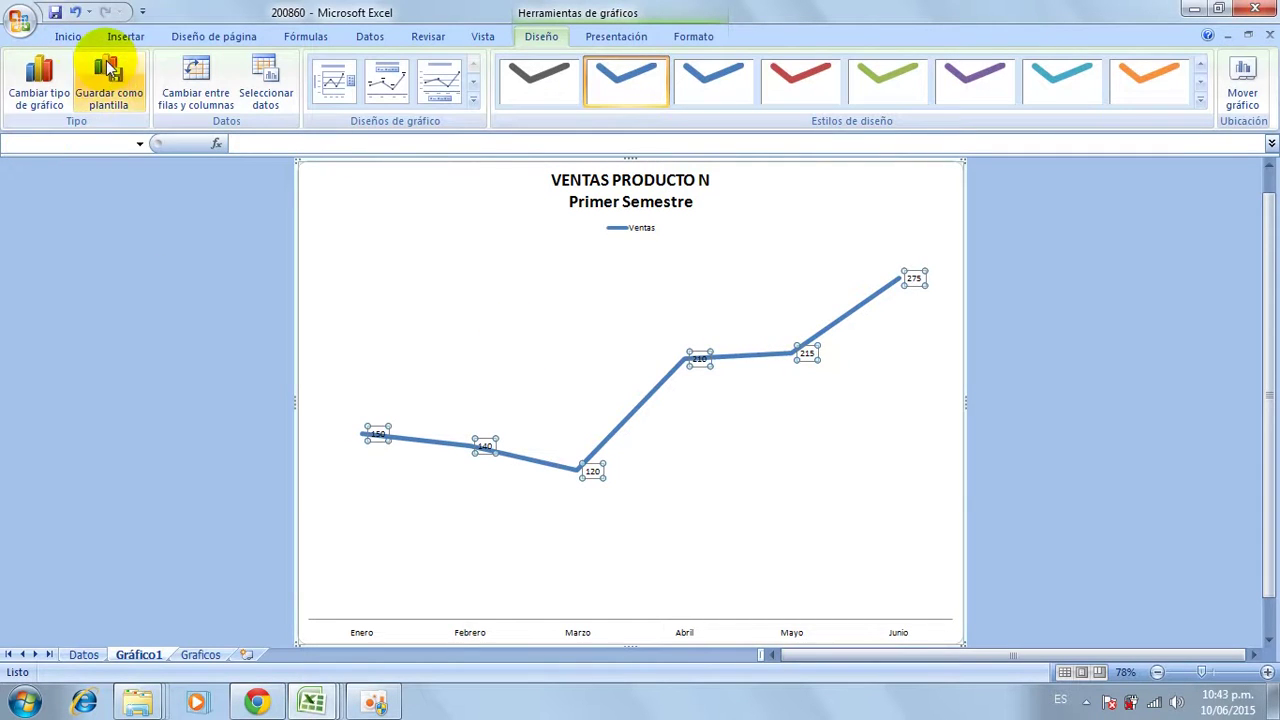
- Enlarge the monthly data labels (150–275) to 18 pt font
left_click(64, 36)
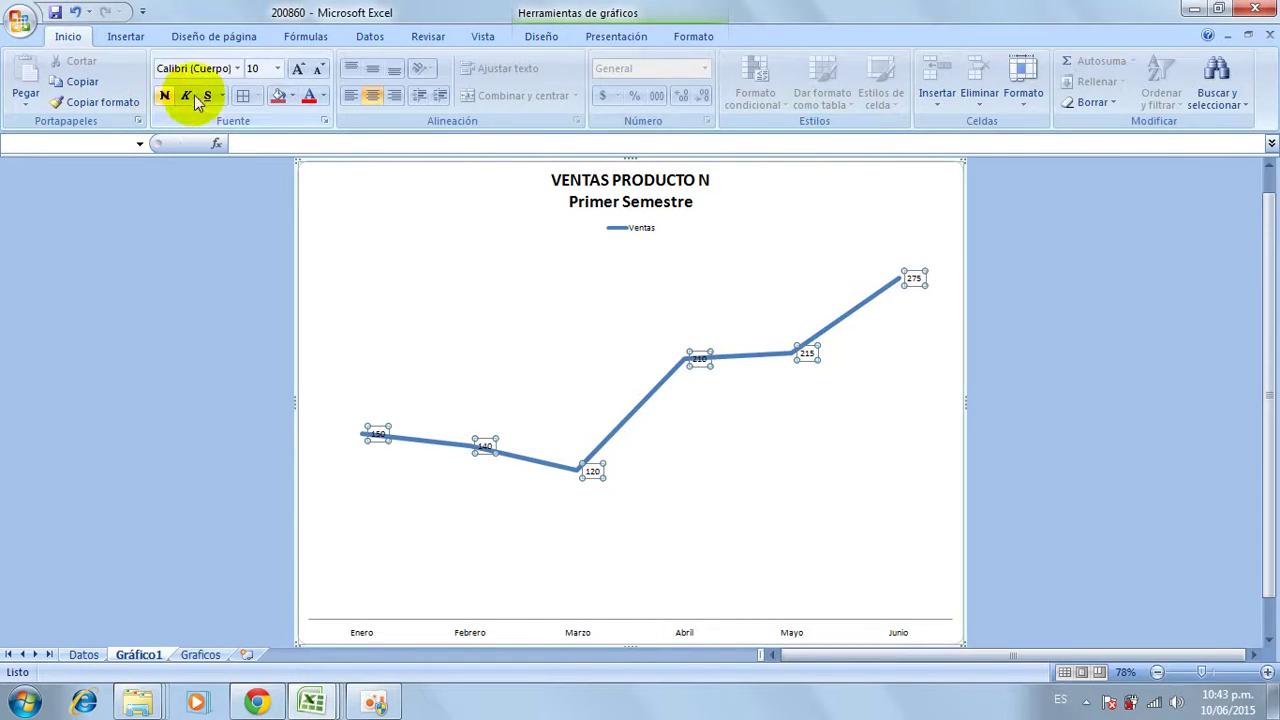
left_click(298, 70)
left_click(298, 70)
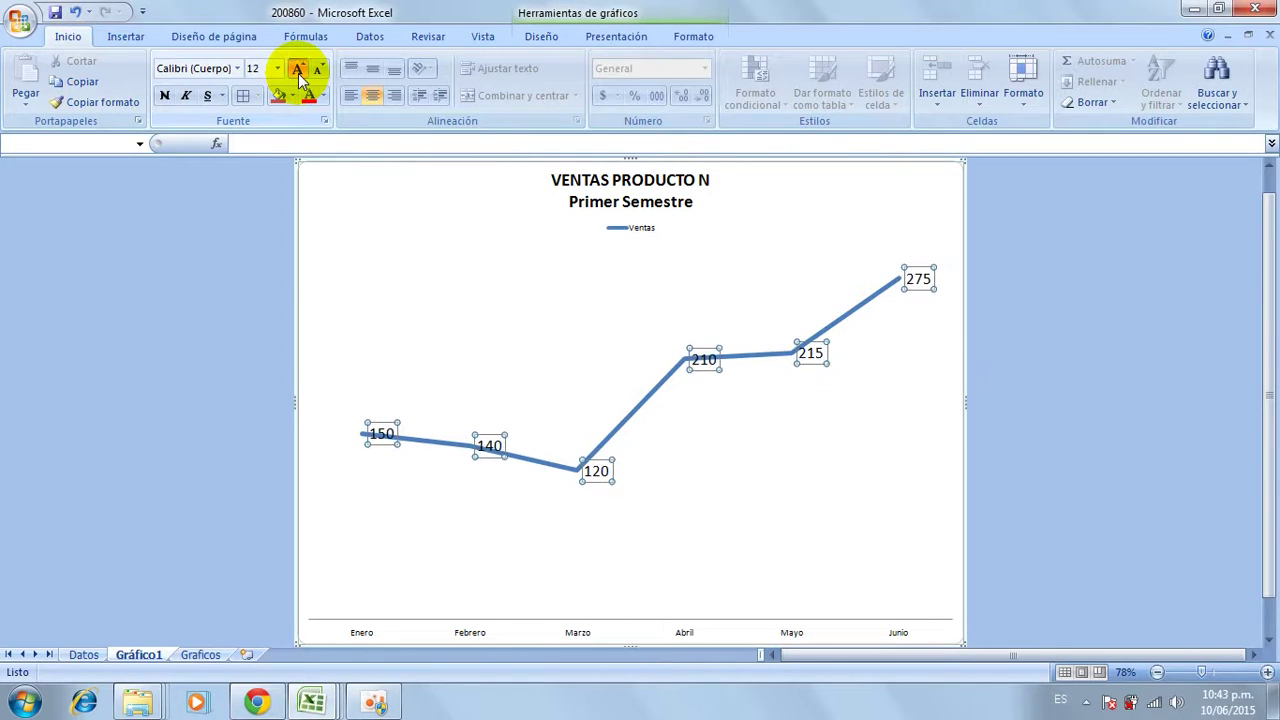
left_click(298, 70)
left_click(298, 70)
left_click(298, 70)
left_click(1024, 409)
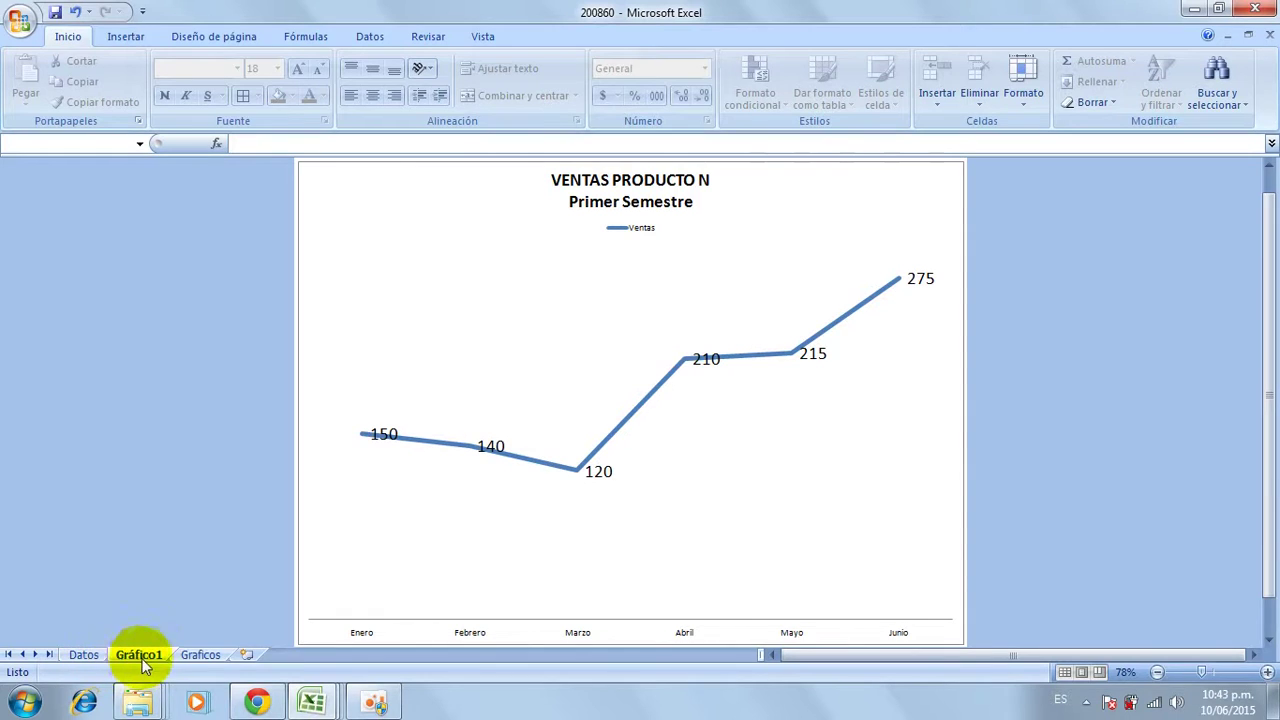
- Switch to the Graficos worksheet and highlight the Hombres and Mujeres totals in B4:C5
left_click(199, 656)
left_click(572, 424)
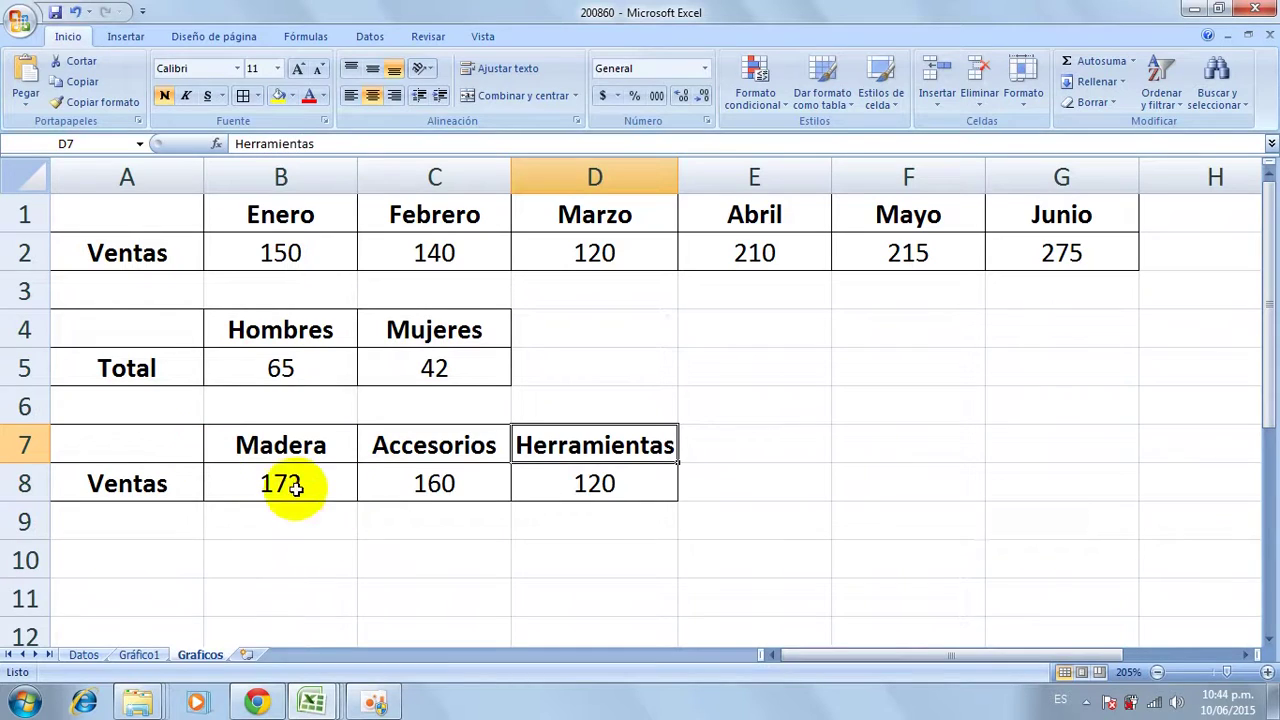
mouse_move(285, 322)
left_mouse_down()
mouse_move(399, 336)
mouse_move(425, 368)
left_mouse_up()
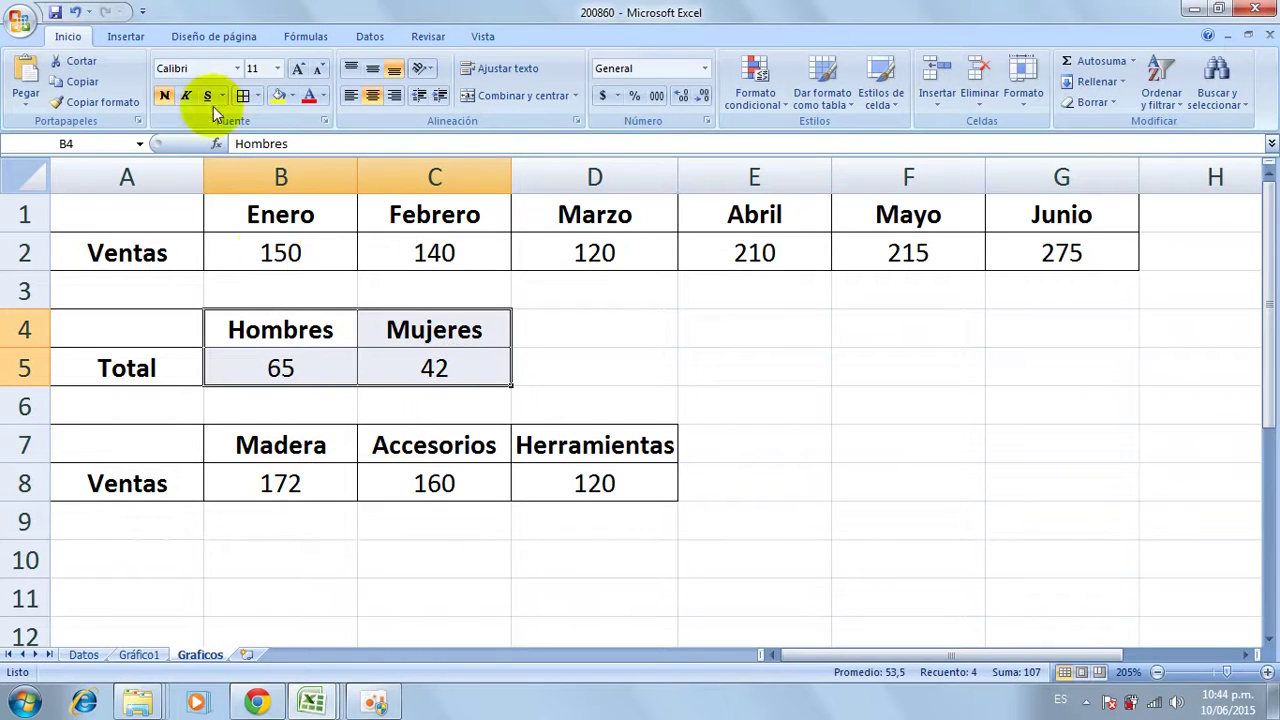
- Insert an exploded 3D pie chart of the Hombres and Mujeres totals
left_click(126, 36)
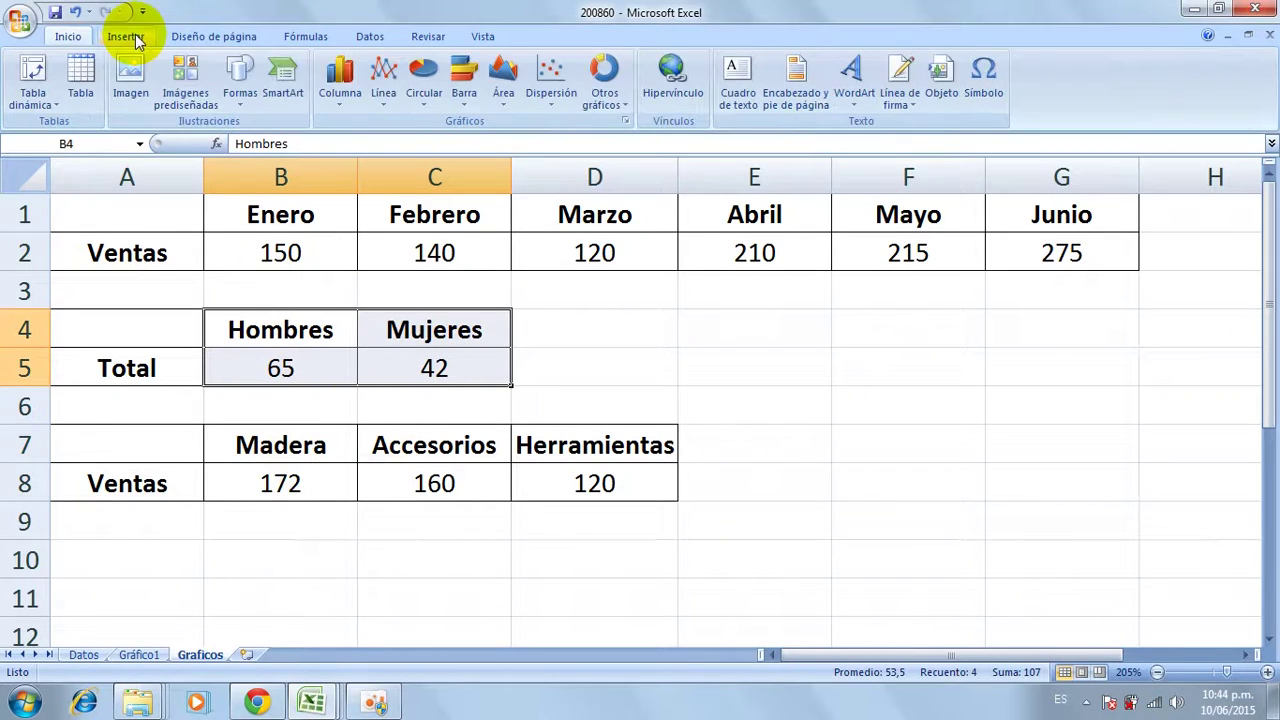
left_click(428, 97)
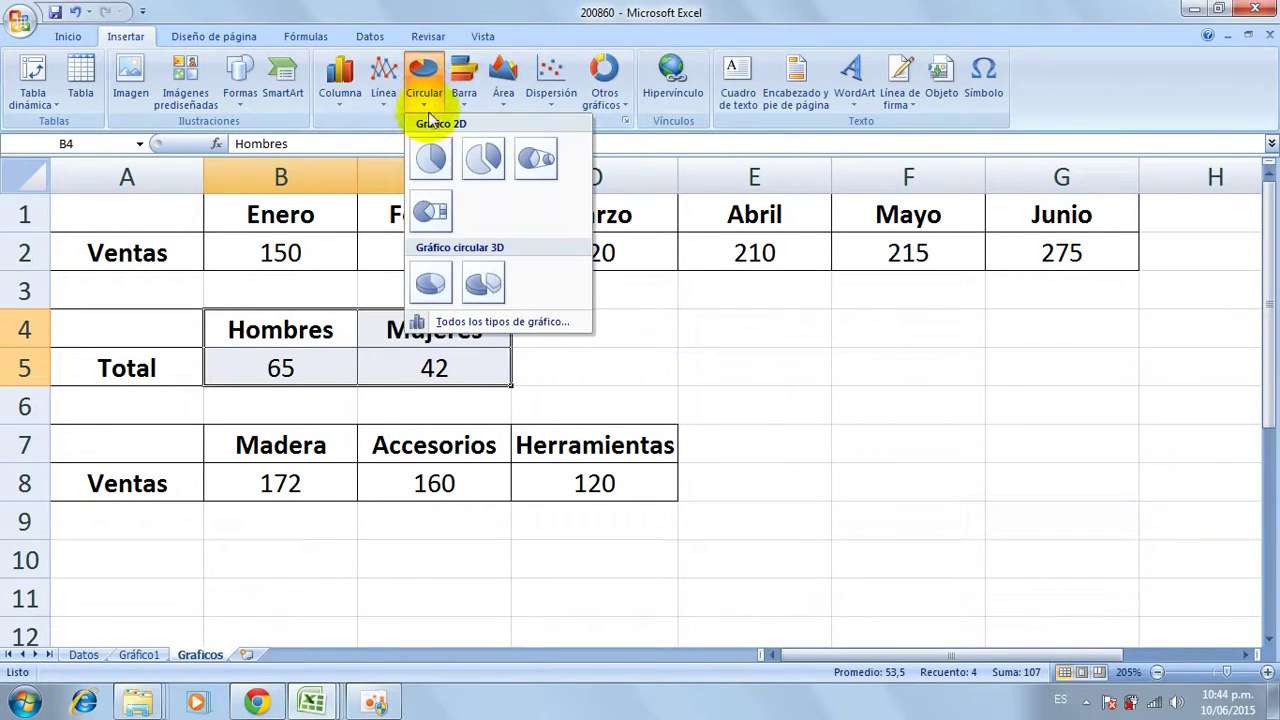
left_click(489, 288)
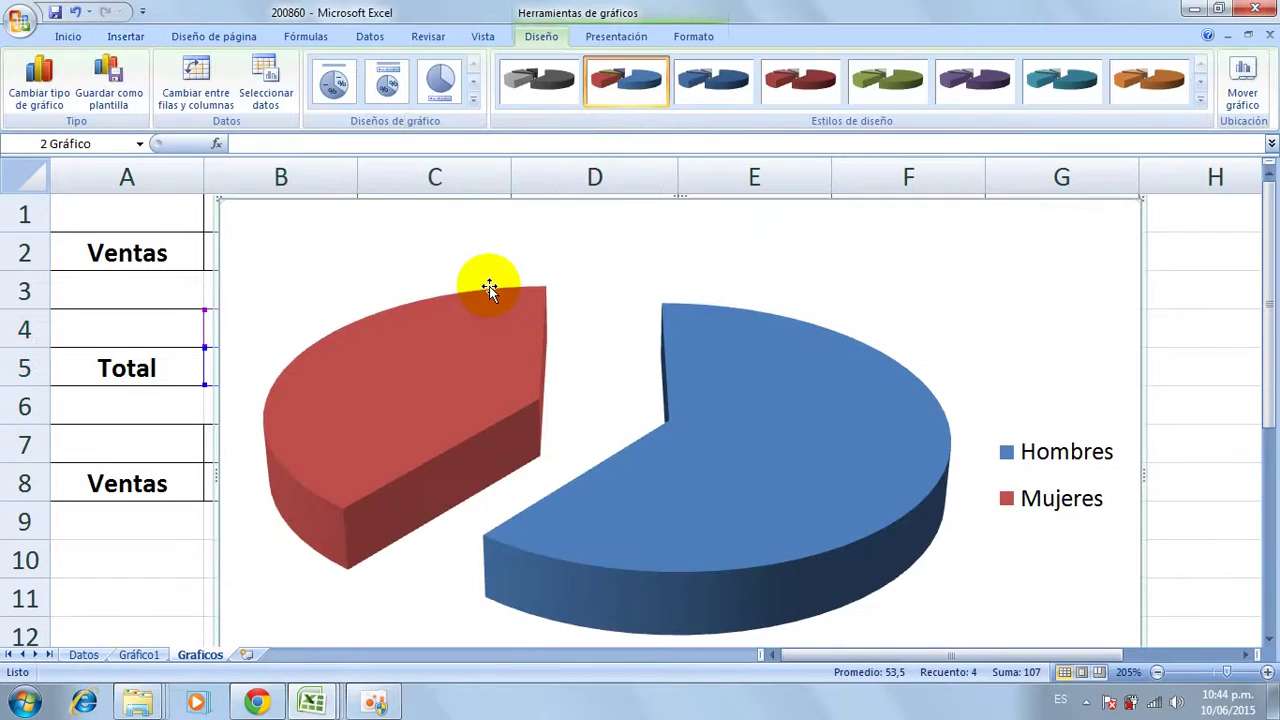
- Move the pie chart to a new chart sheet named Gráfico2
left_click(1238, 80)
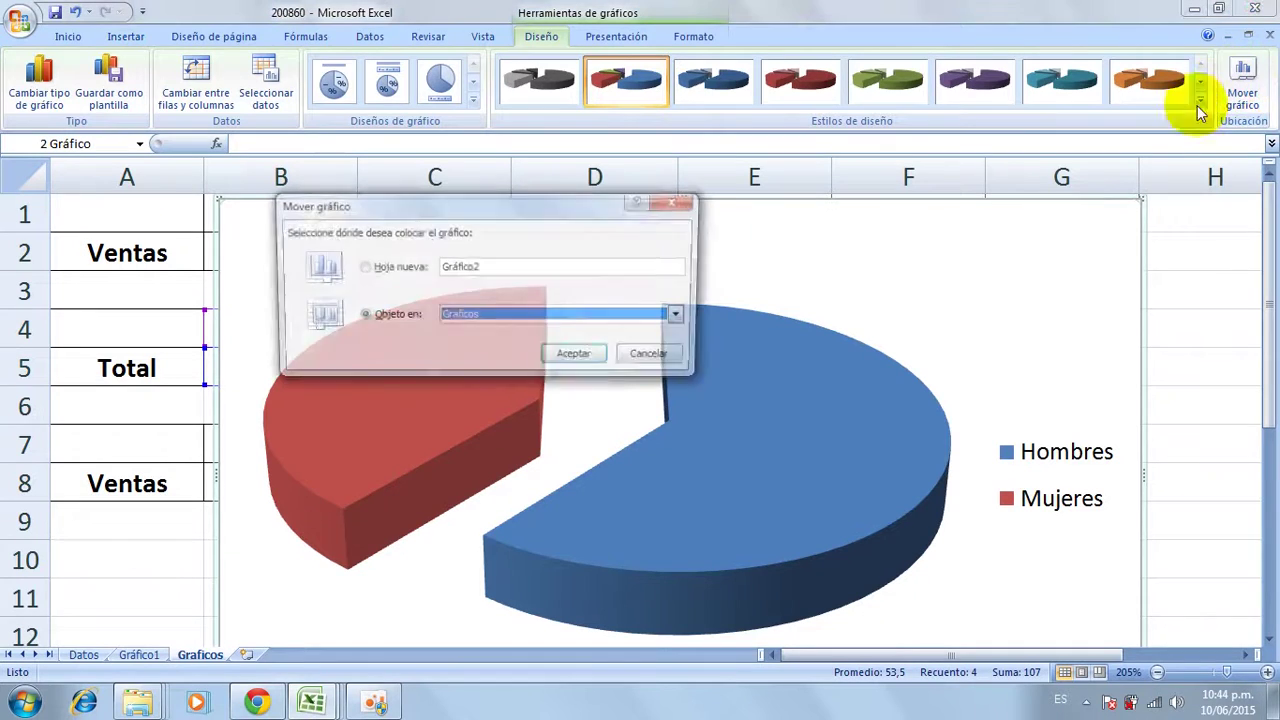
left_click(404, 266)
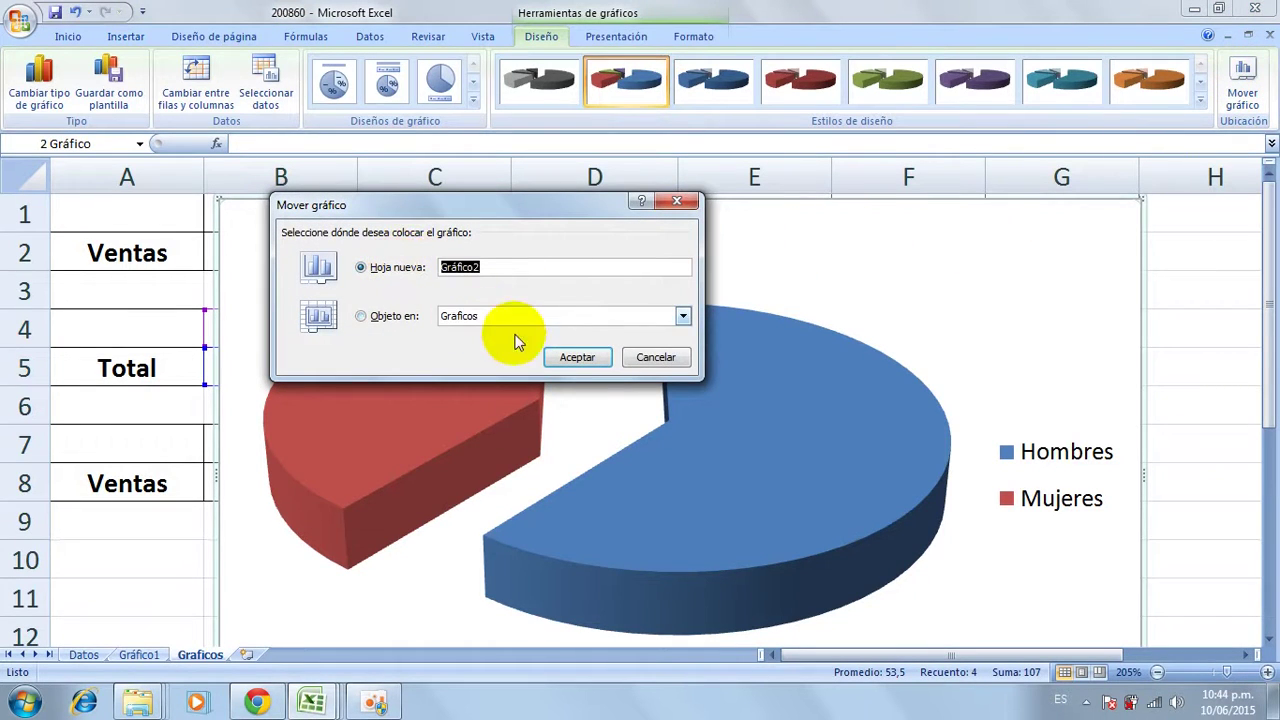
left_click(576, 359)
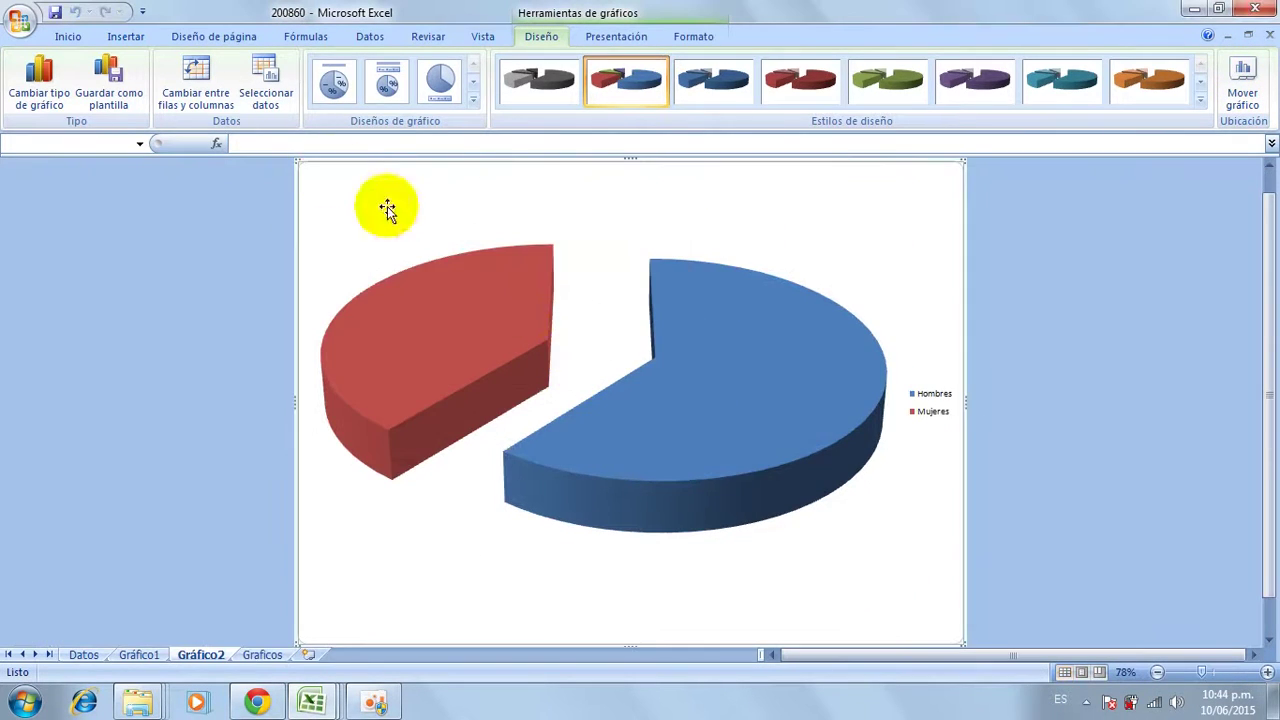
- Apply layout 2 for percentage labels and retitle the pie 'COMPARATIVO PORCENTUAL' over 'GÉNERO'
left_click(387, 93)
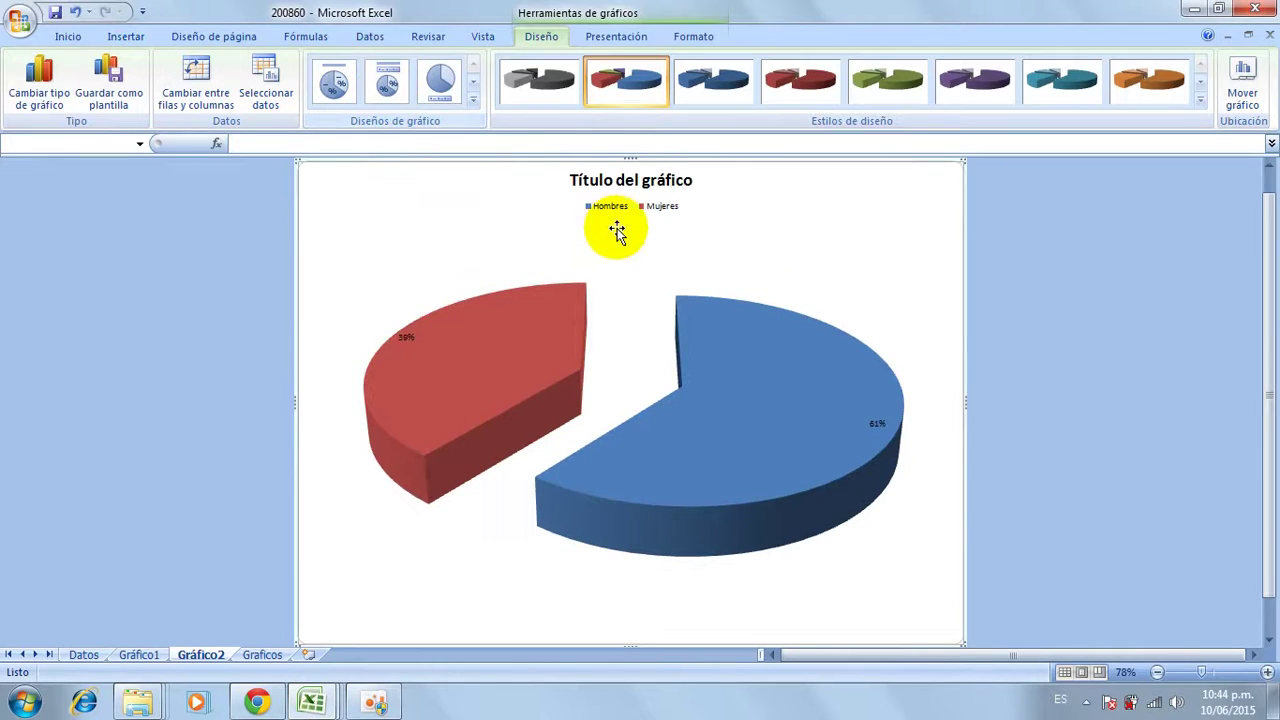
left_click(634, 181)
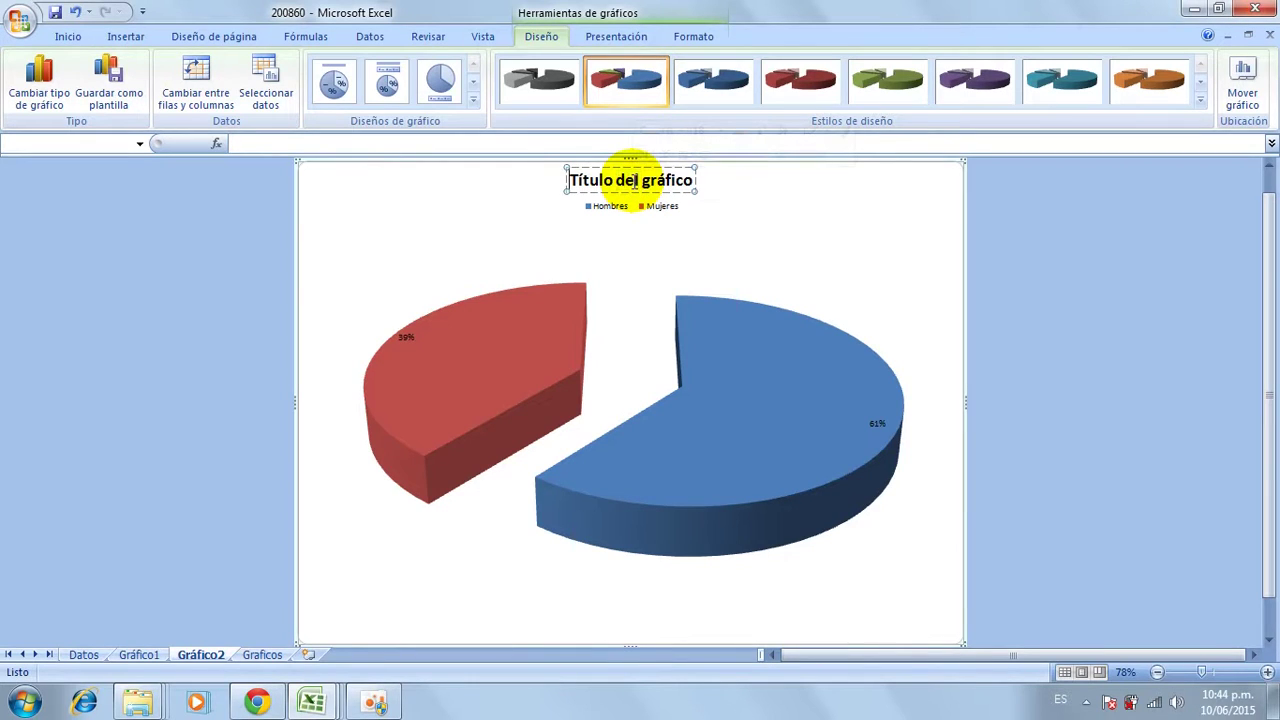
triple_click(634, 181)
type("G")
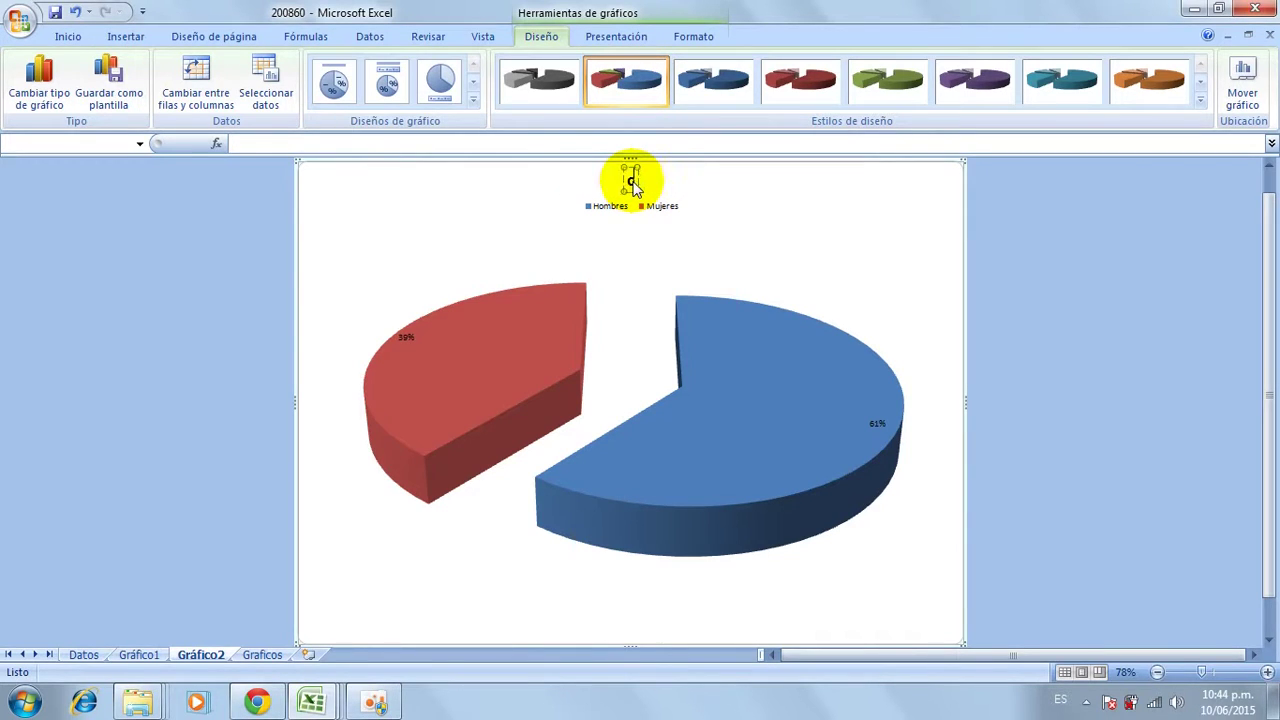
type("MPA")
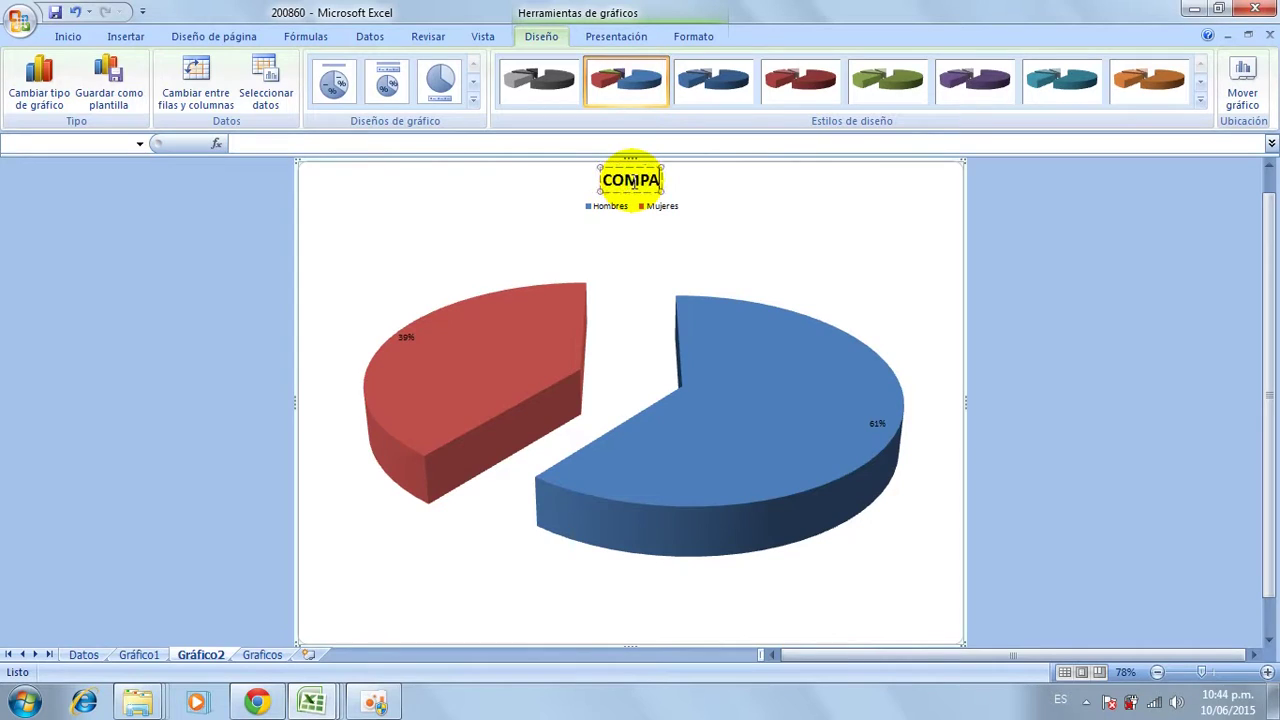
type("RATIVO PORCEN")
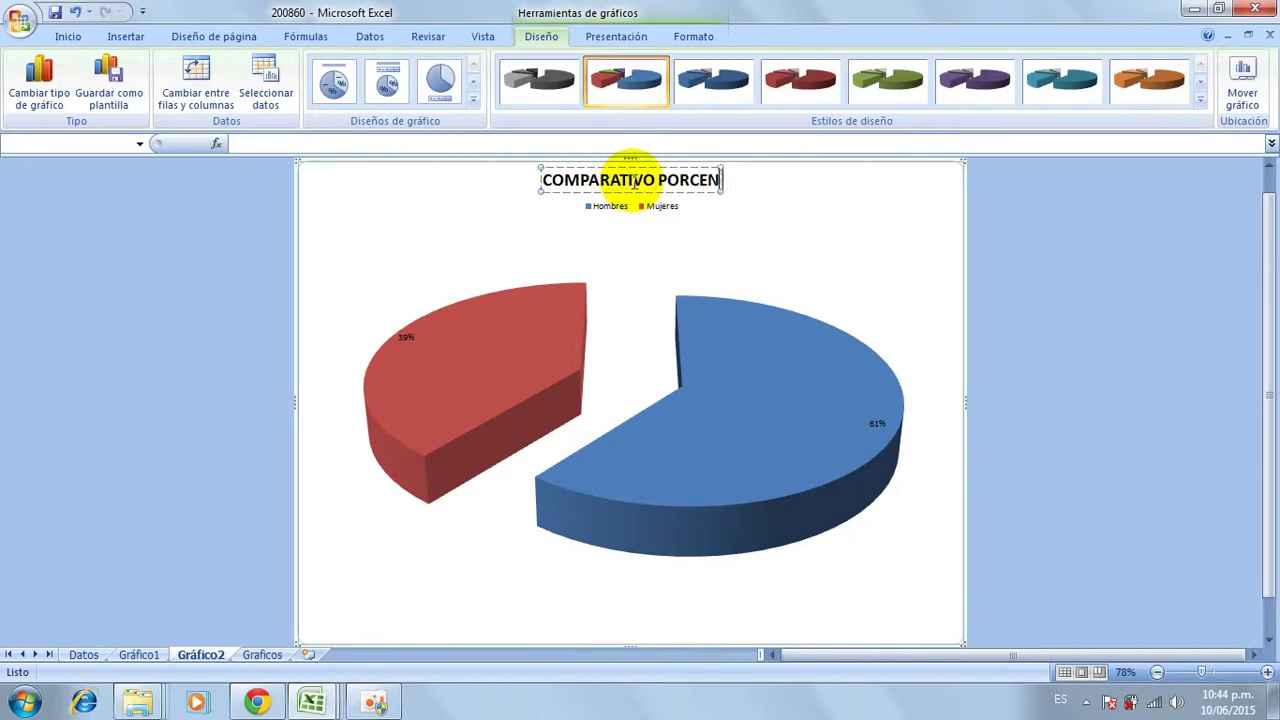
type("TUAL")
key("Return")
type("GÉNERO")
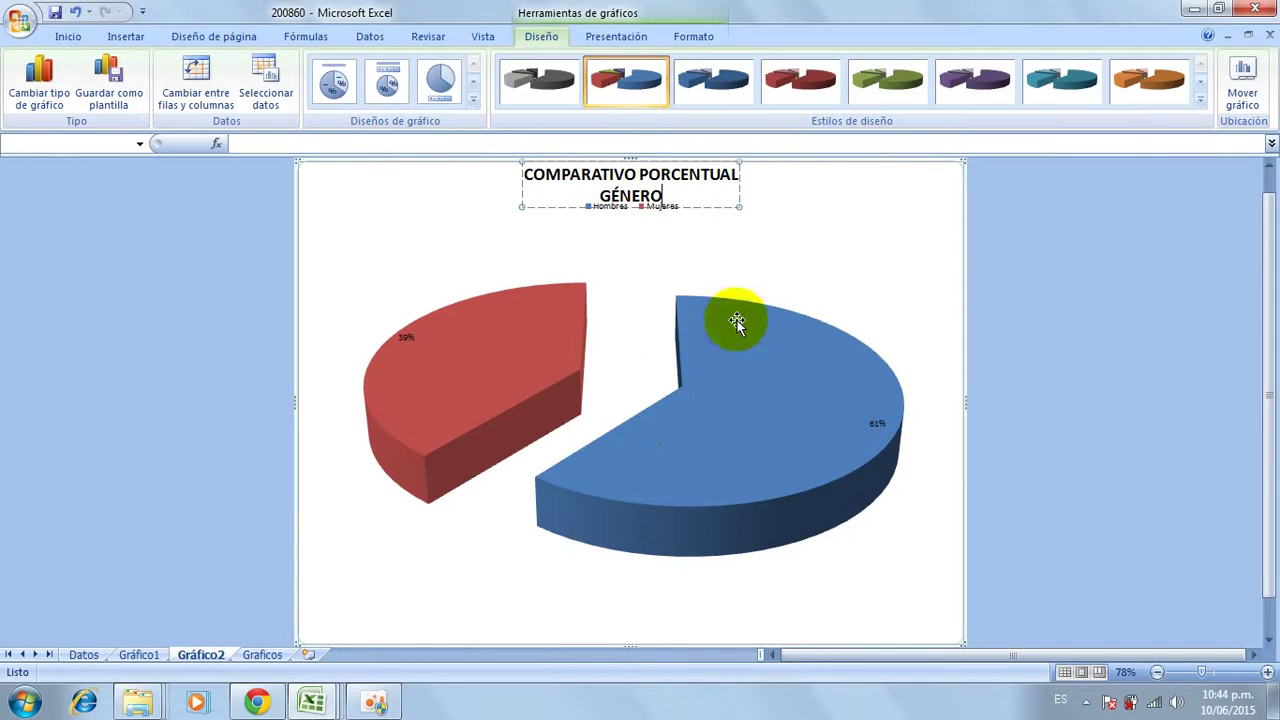
left_click(1015, 243)
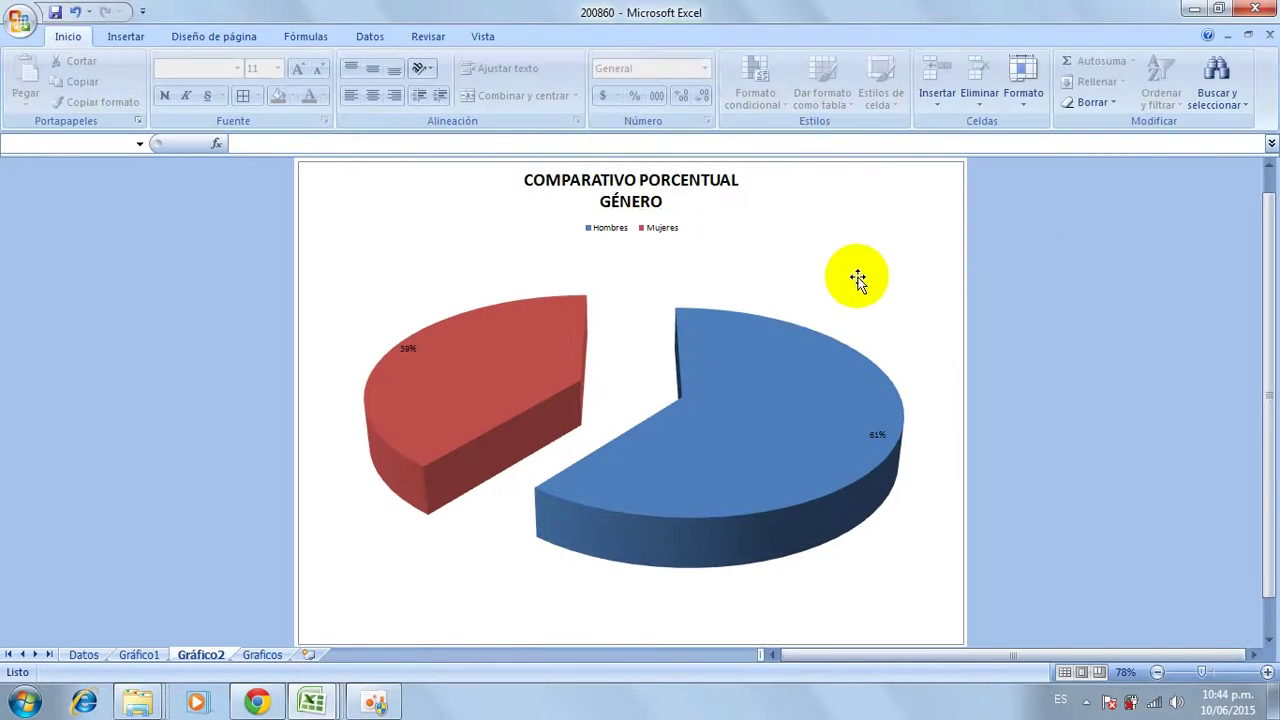
- Bold and enlarge the 61% and 39% labels, dragging each outside its slice
left_click(418, 395)
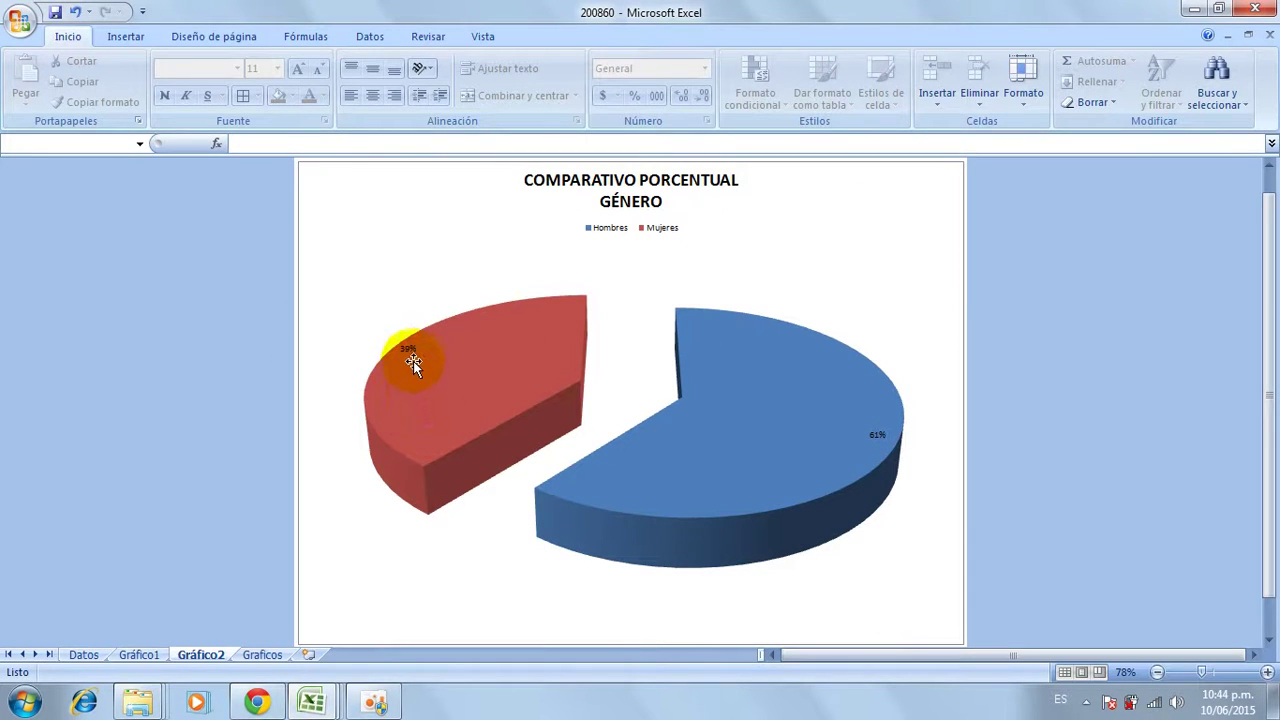
left_click(405, 349)
left_click(70, 35)
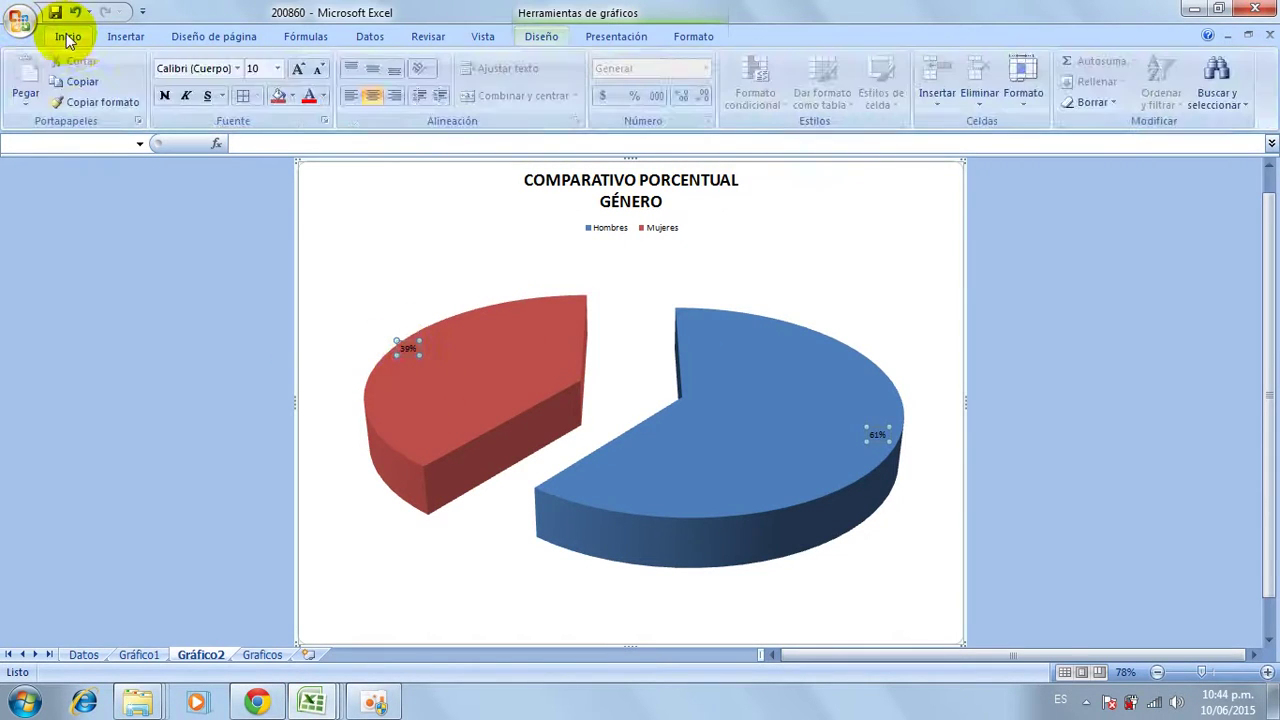
left_click(165, 100)
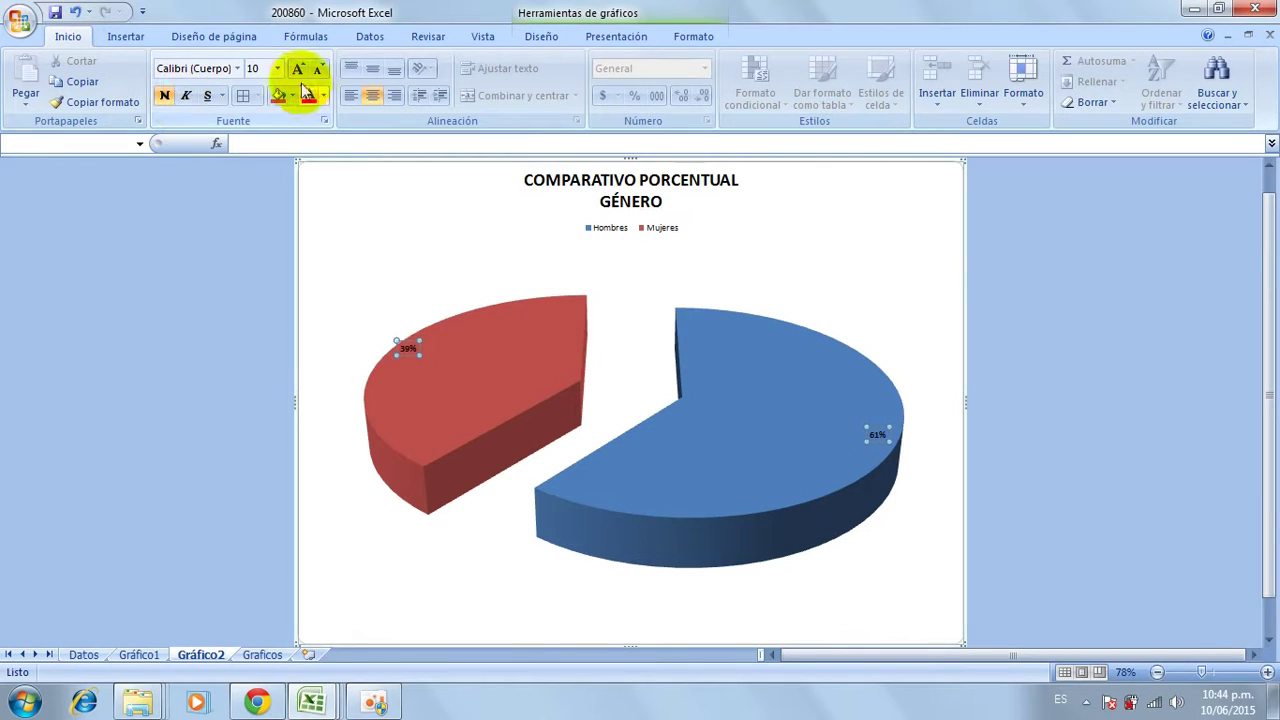
left_click(301, 72)
left_click(301, 72)
left_click(301, 72)
left_click(301, 72)
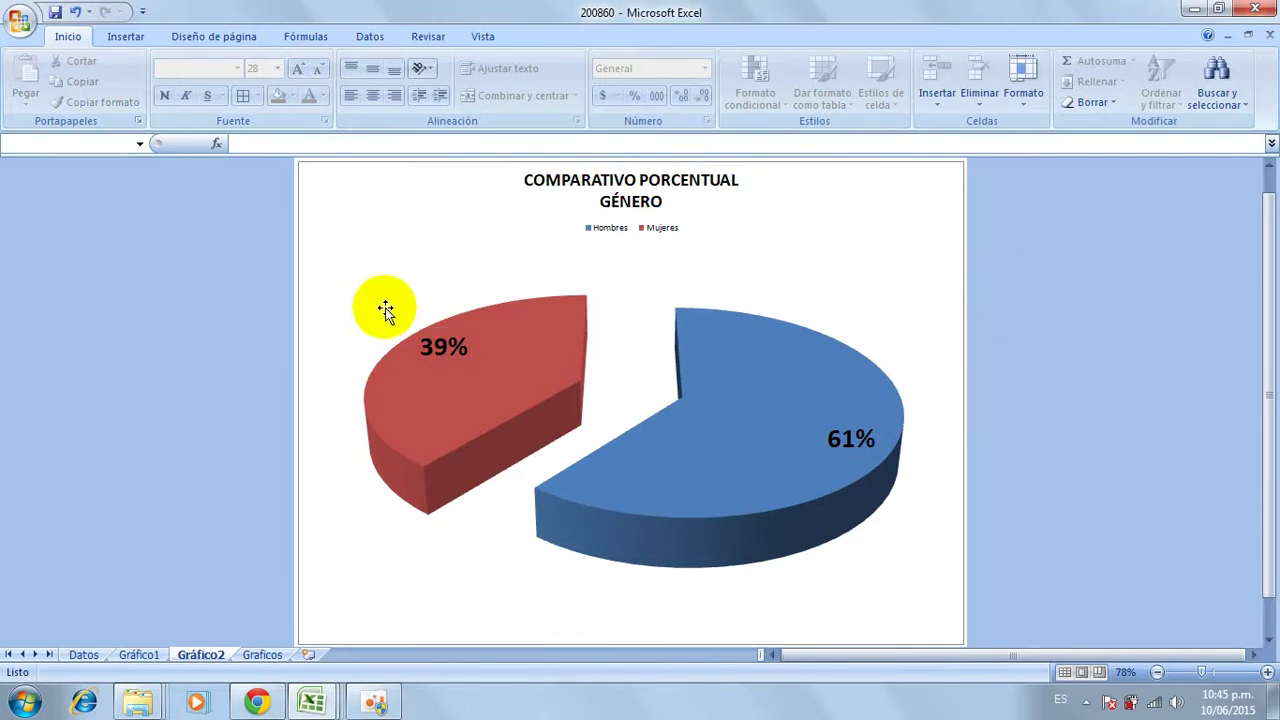
left_click(443, 358)
left_click_drag(443, 358, 393, 310)
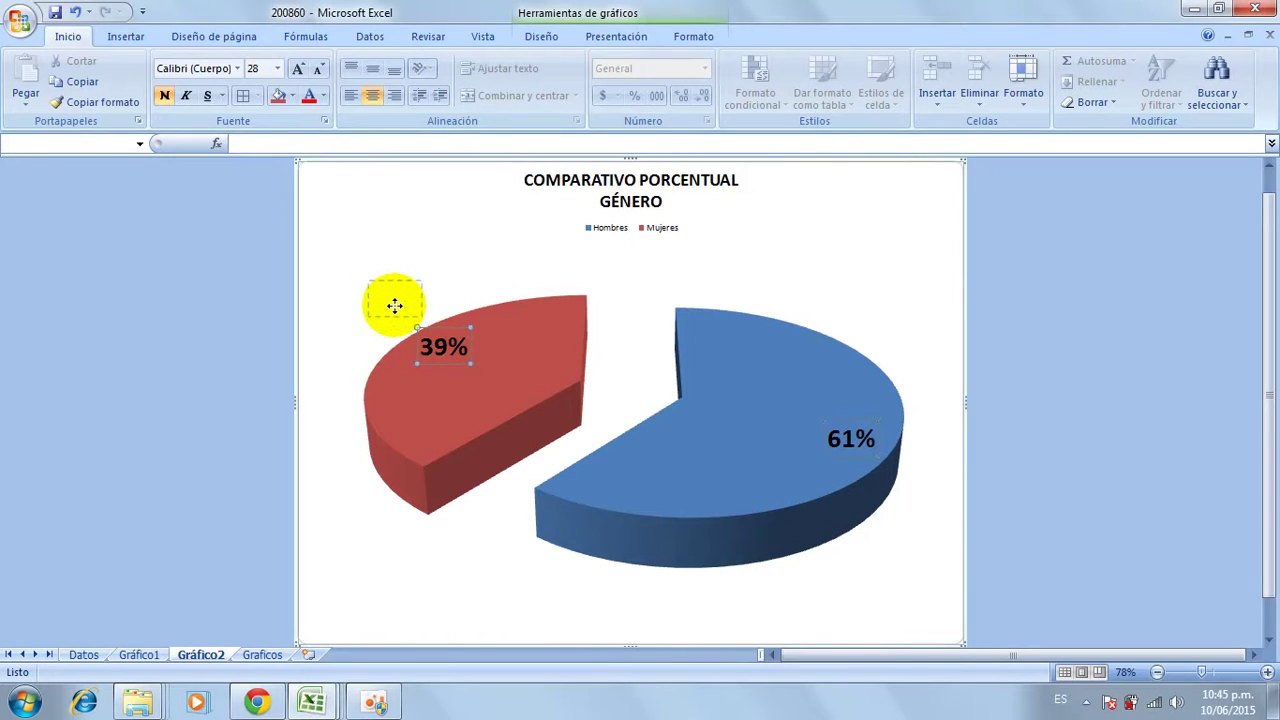
left_click_drag(846, 436, 910, 358)
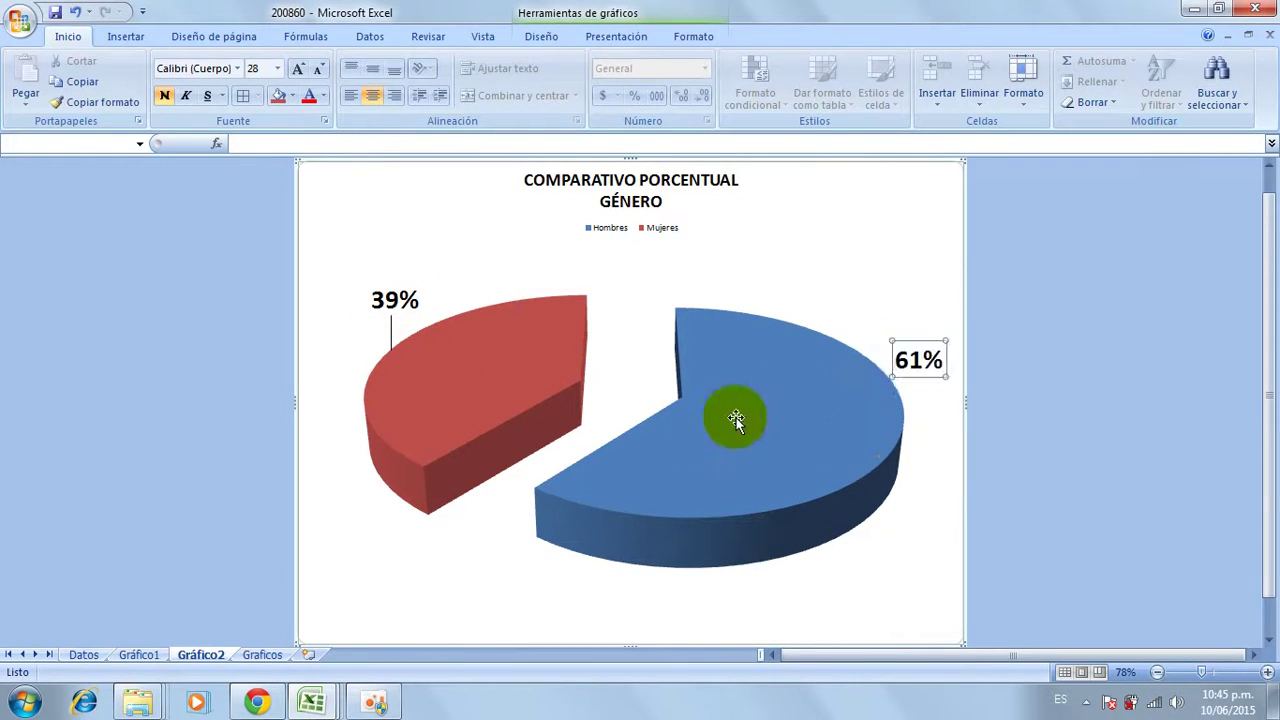
left_click(389, 341)
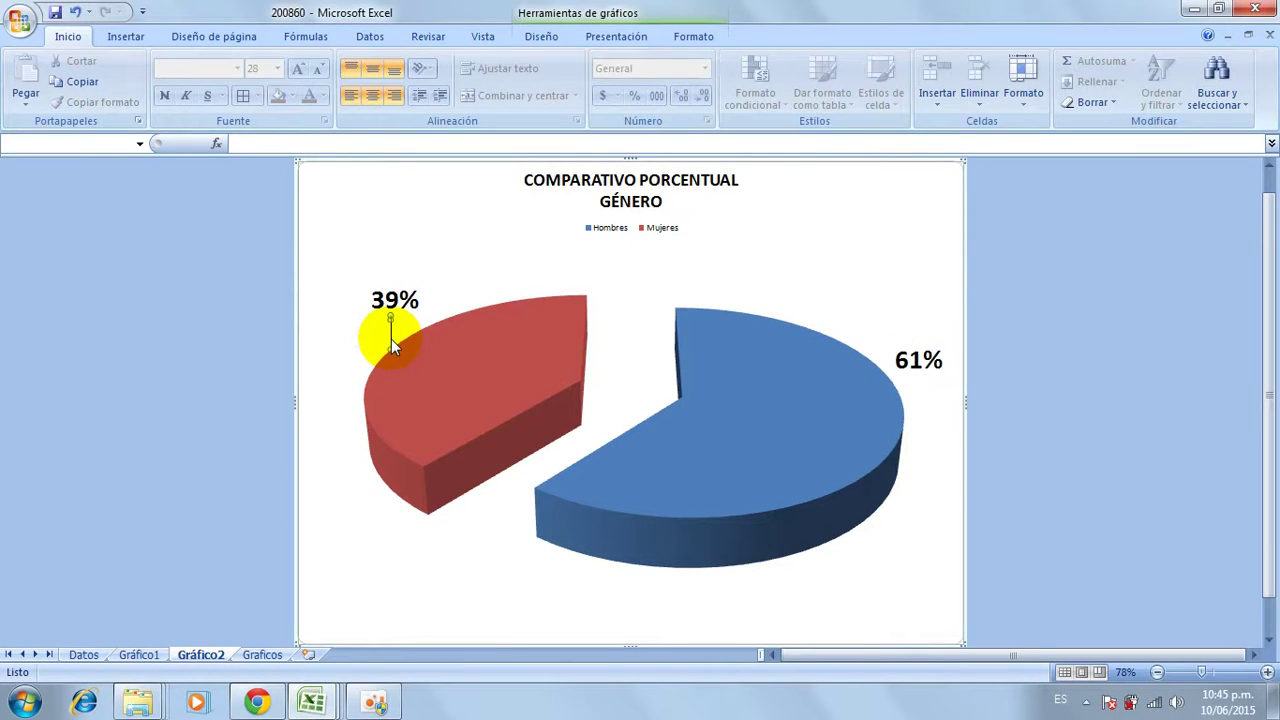
- Enlarge the Hombres/Mujeres legend to 16 pt bold, then return to the Graficos sheet
left_click(598, 229)
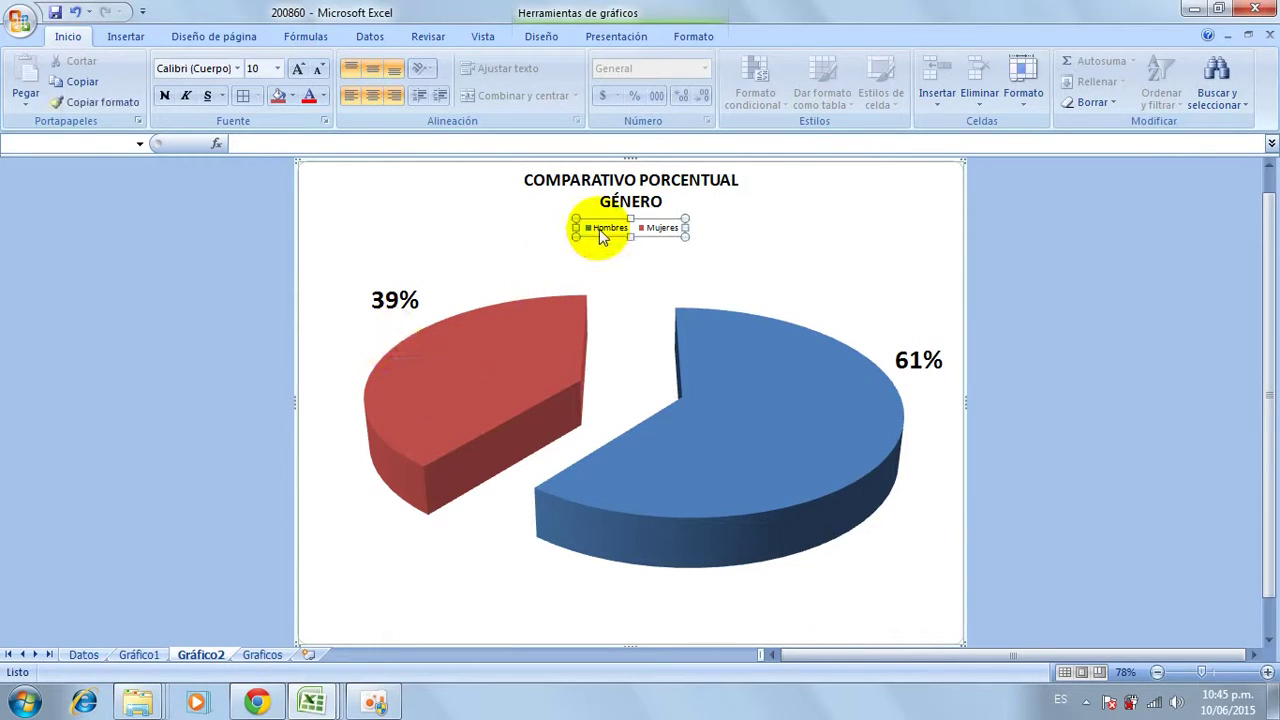
left_click(297, 70)
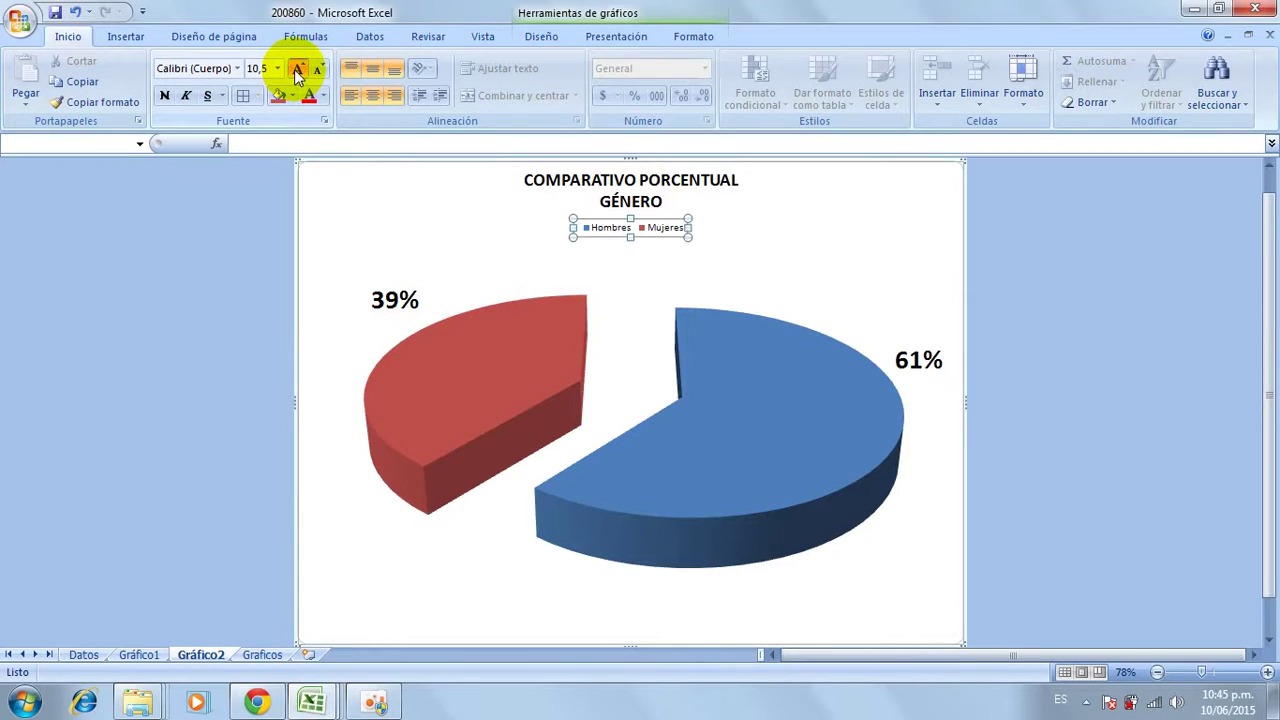
left_click(297, 70)
left_click(297, 70)
left_click(297, 70)
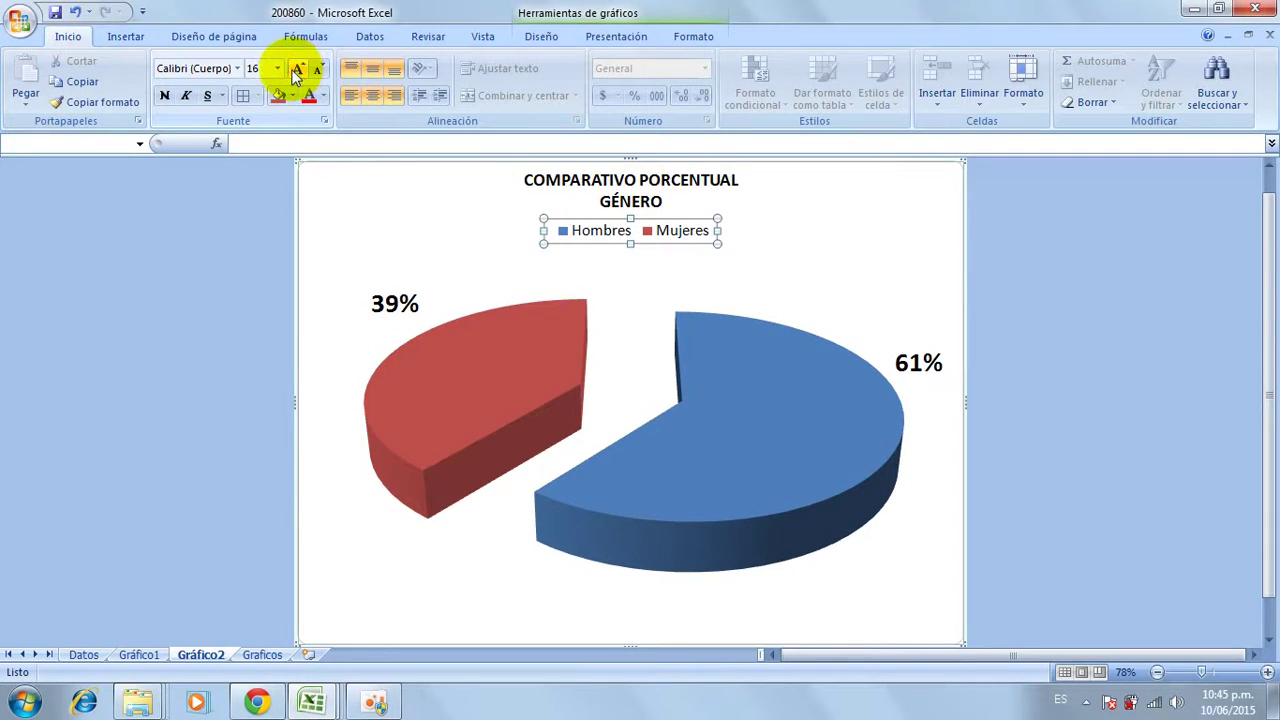
left_click(163, 97)
left_click(1064, 331)
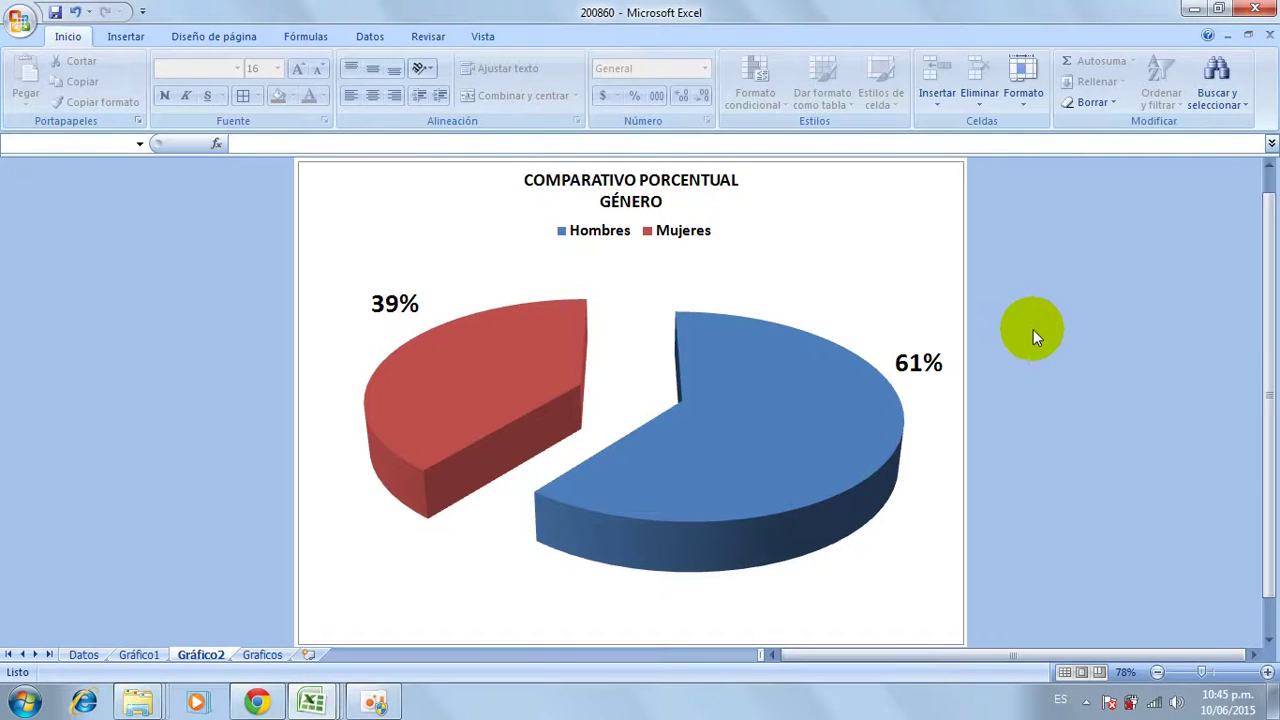
left_click(262, 655)
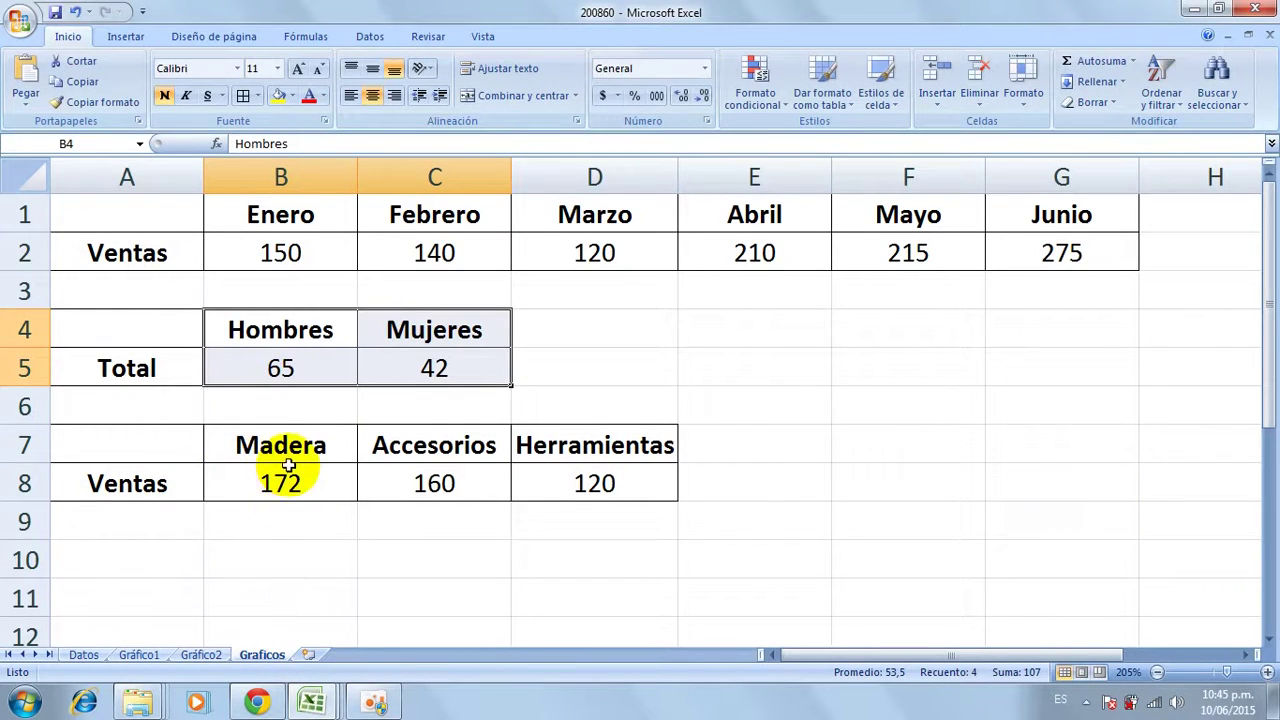
- Insert a 3D clustered column chart from A7:D8 showing Madera, Accesorios and Herramientas sales
left_click_drag(149, 449, 578, 472)
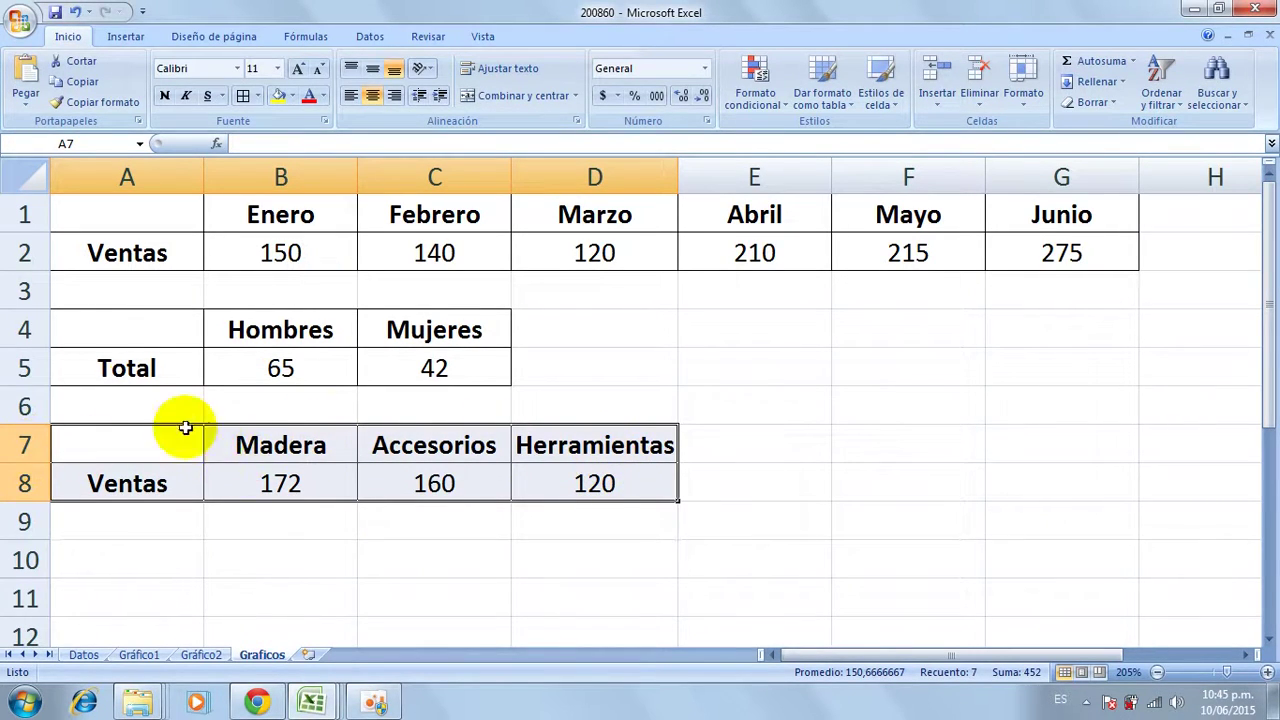
left_click(122, 36)
left_click(345, 104)
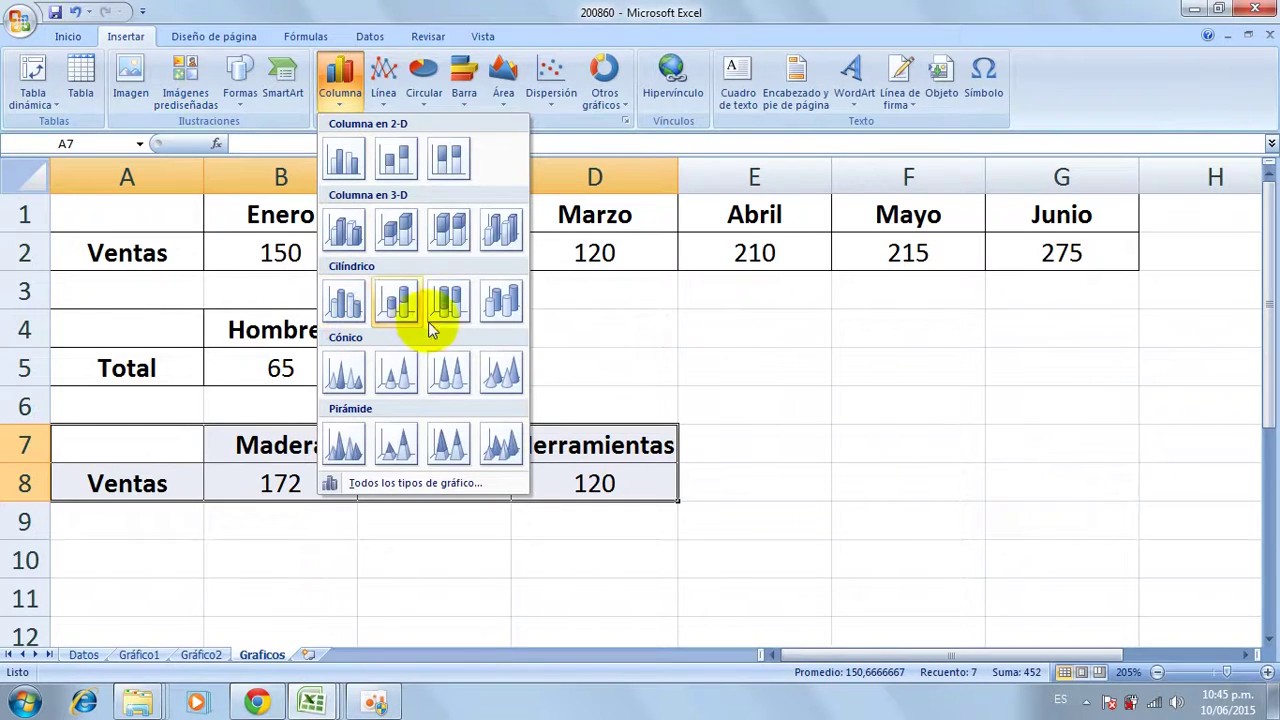
left_click(500, 230)
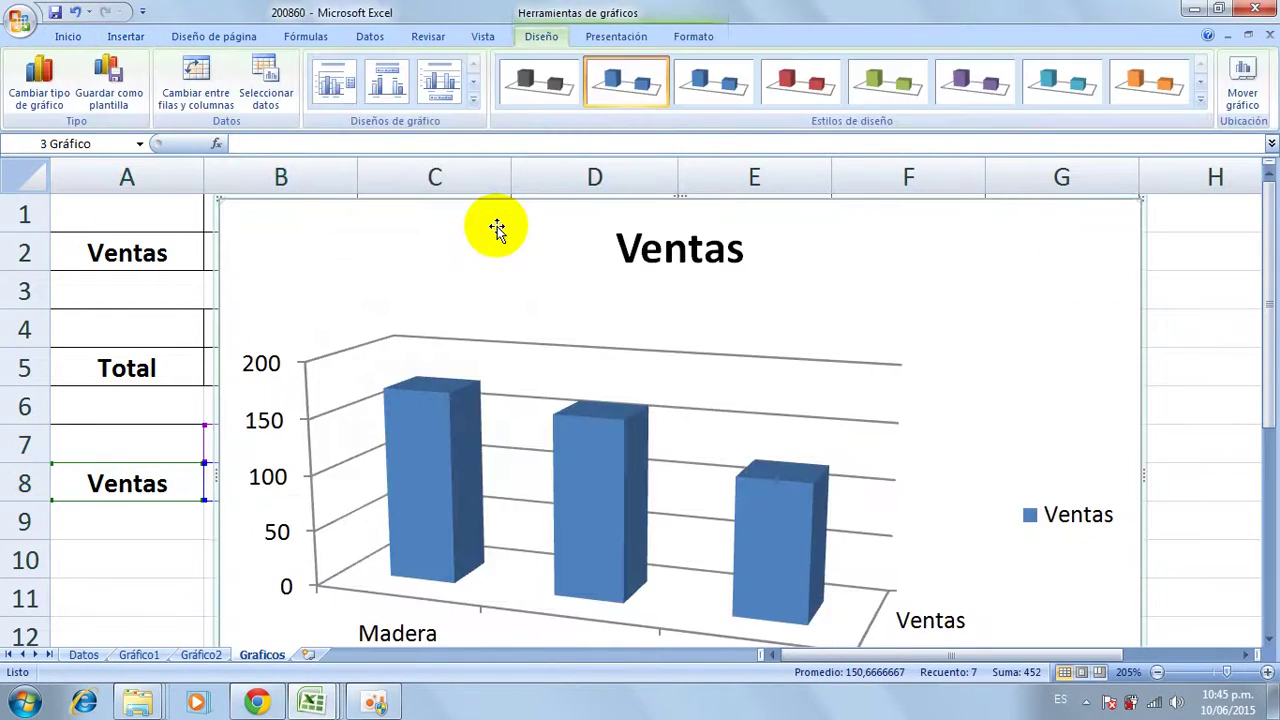
- Move the column chart to new sheet Gráfico3, add value labels, and retitle it VENTAS POR CATEGORÍA
left_click(1243, 82)
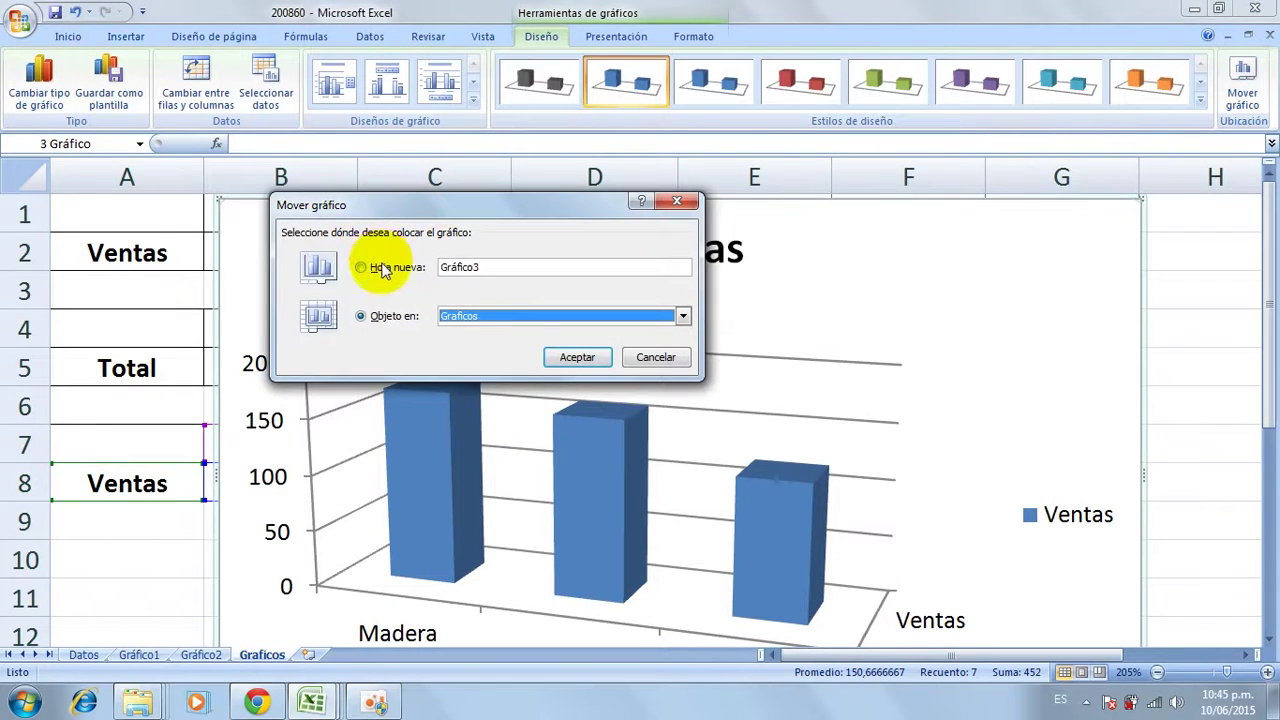
left_click(372, 267)
left_click(575, 360)
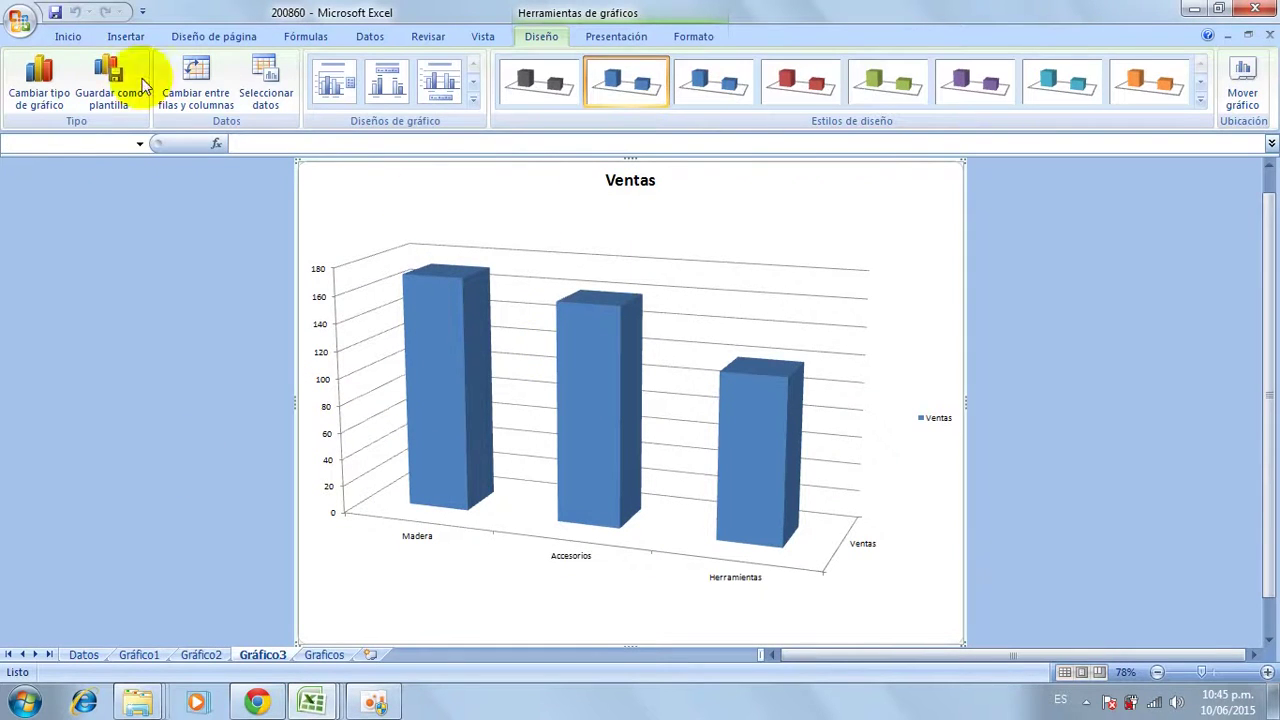
left_click(390, 85)
type("VENTAS POR C")
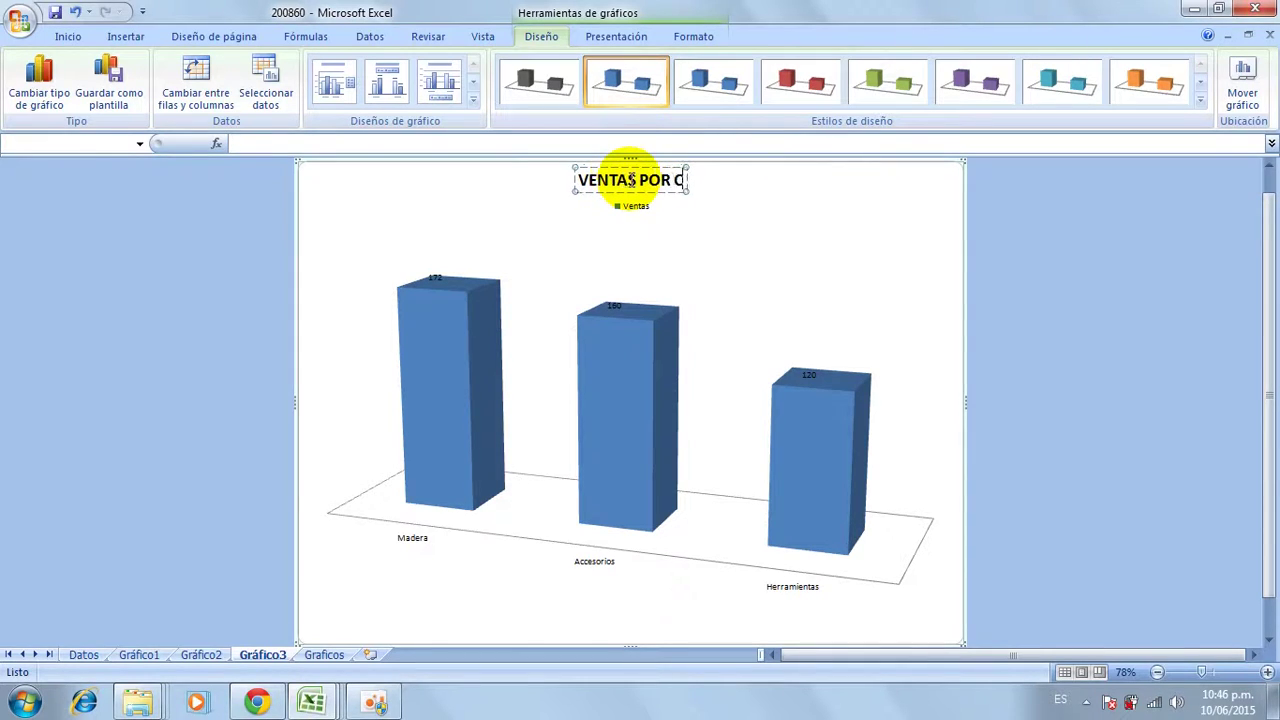
type("AT")
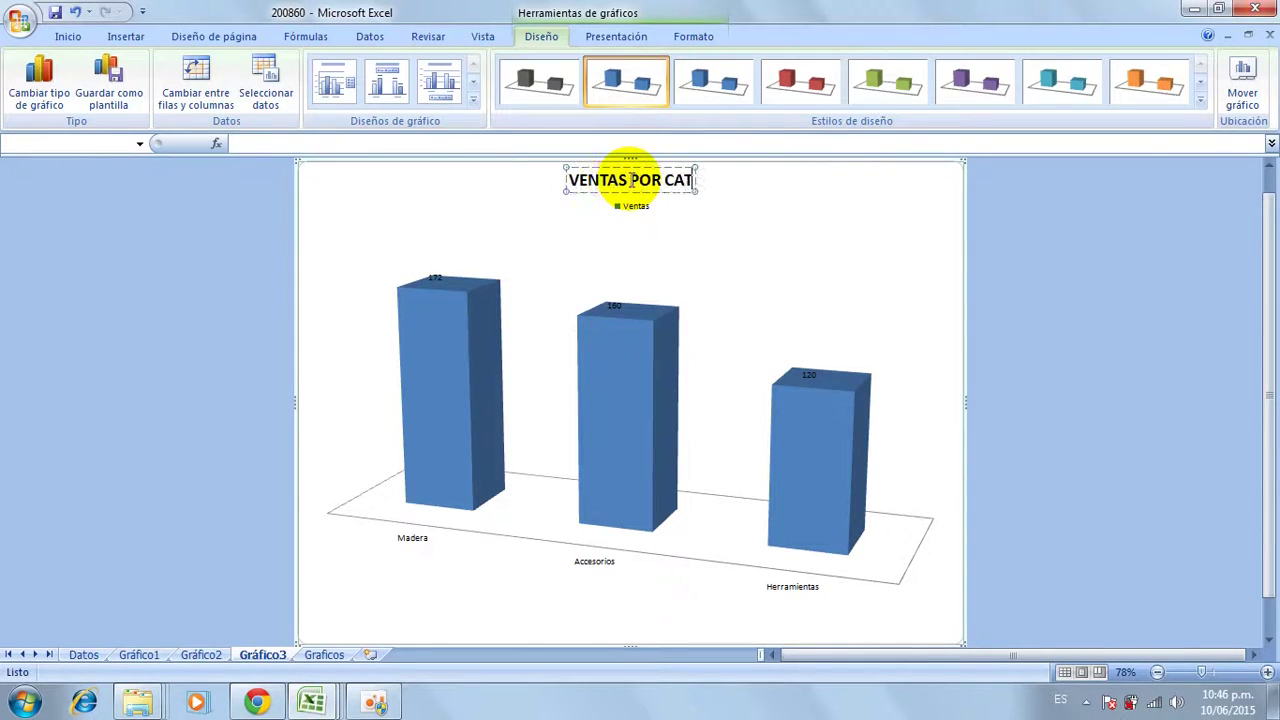
type("EGORIA")
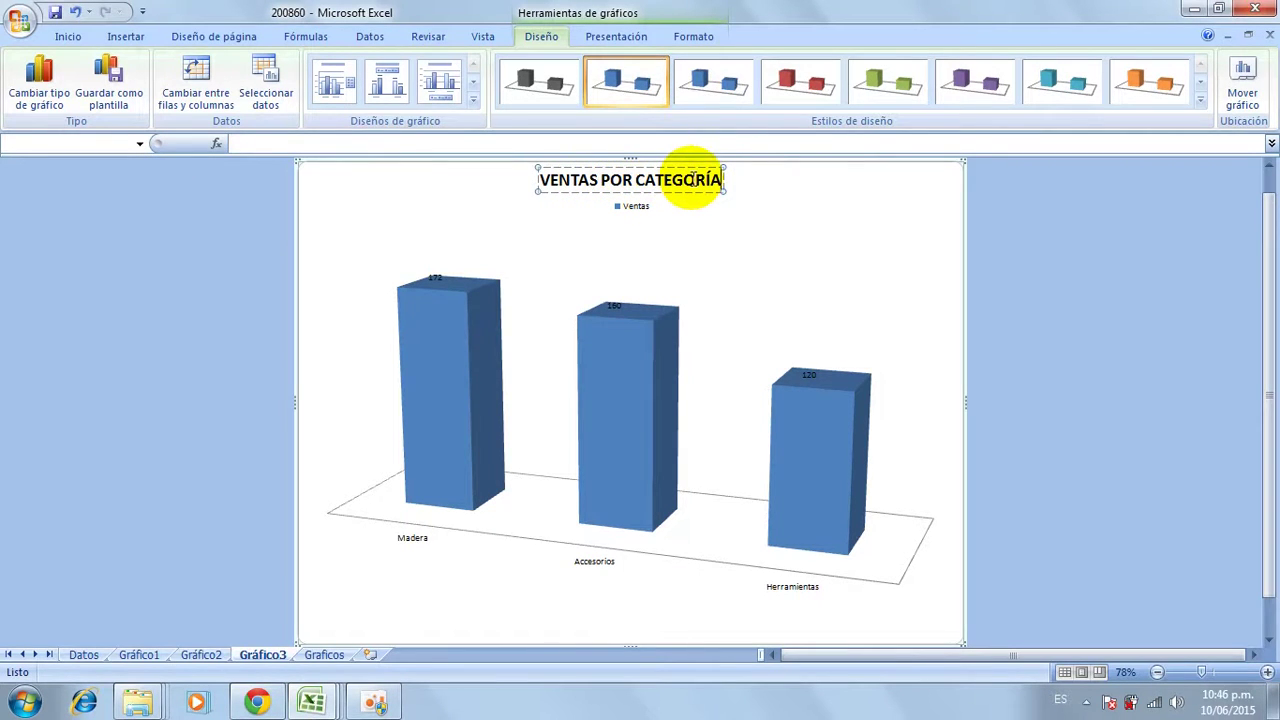
- Make the bar value labels bold and enlarge them to 24 pt
left_click(432, 278)
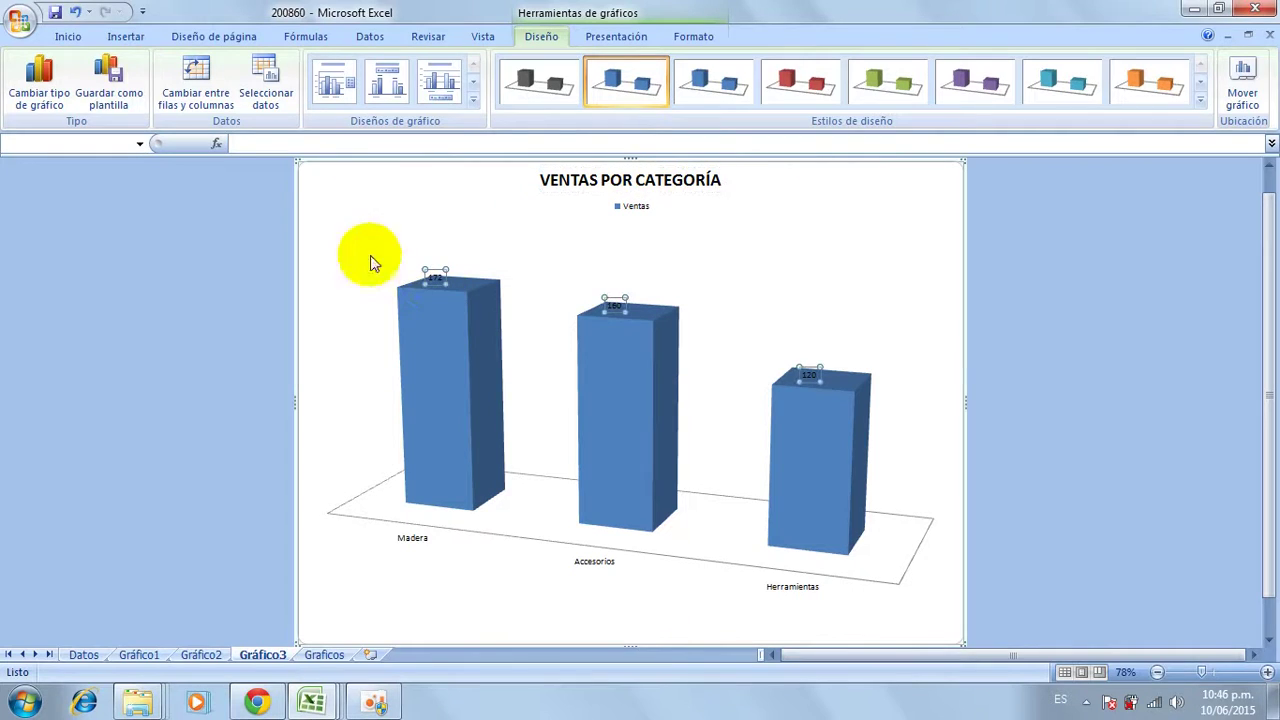
left_click(68, 36)
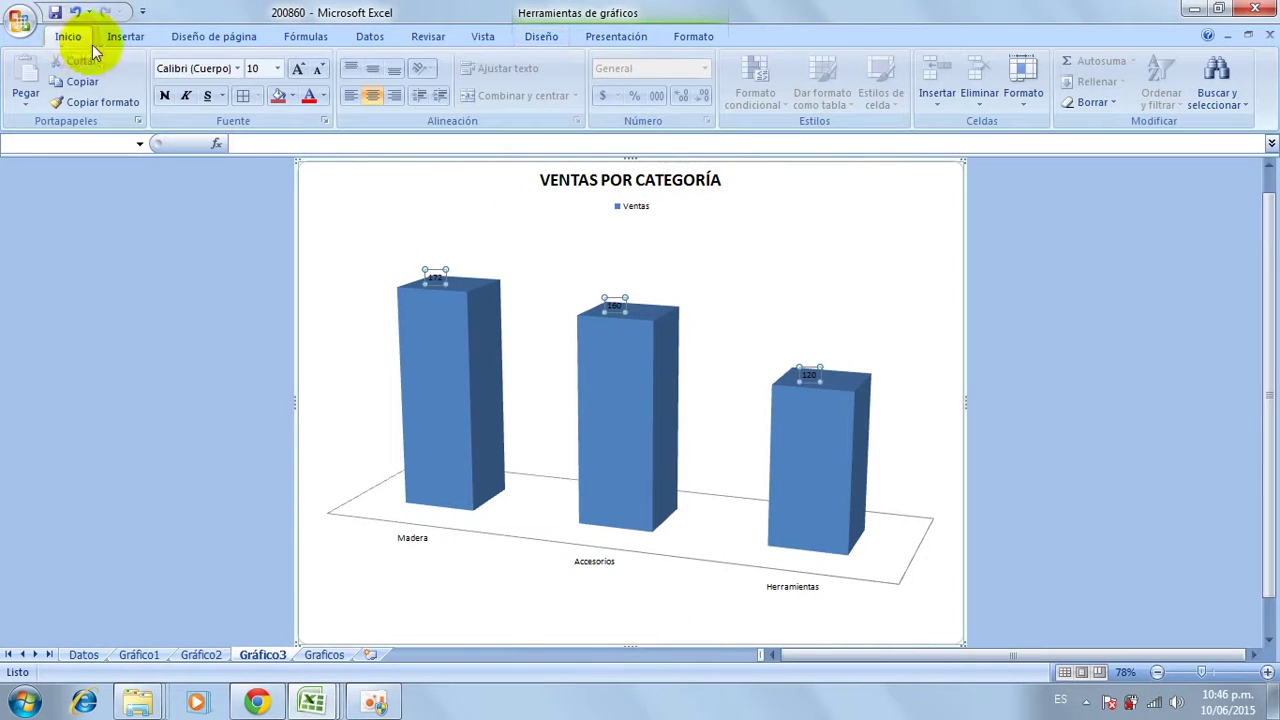
left_click(164, 95)
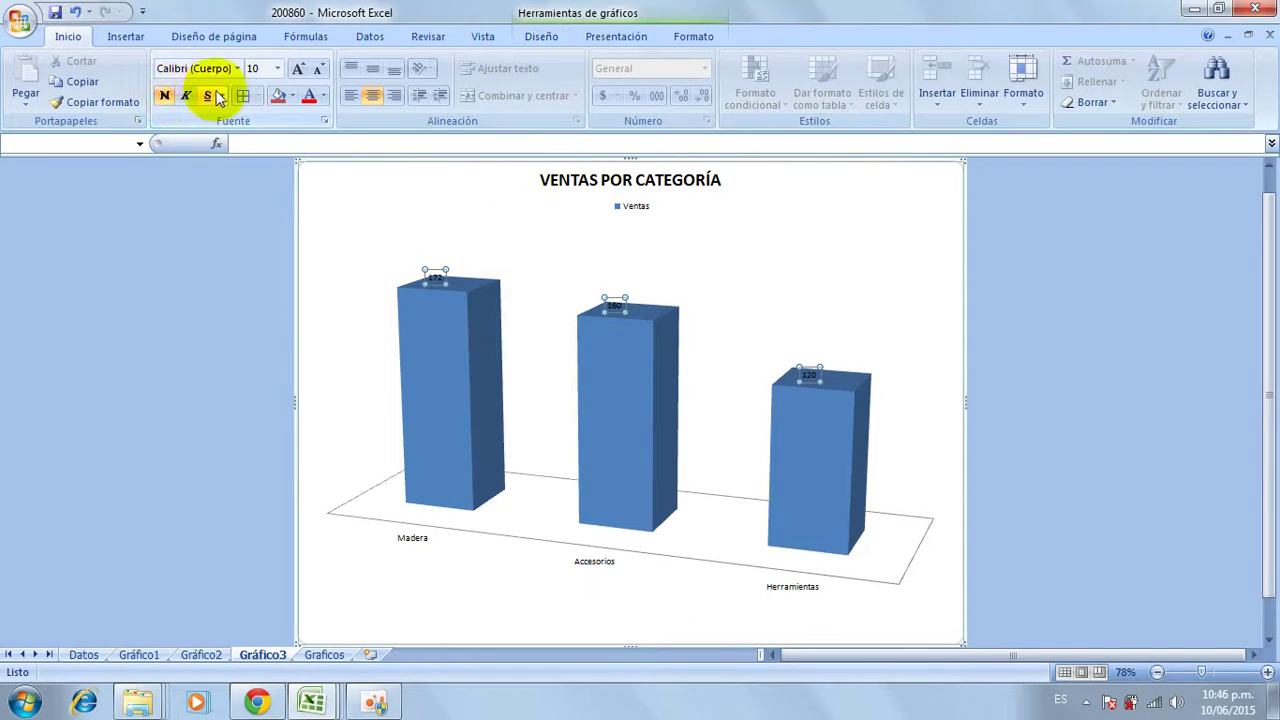
left_click(298, 70)
left_click(298, 70)
left_click(298, 70)
left_click(298, 70)
left_click(298, 70)
left_click(298, 70)
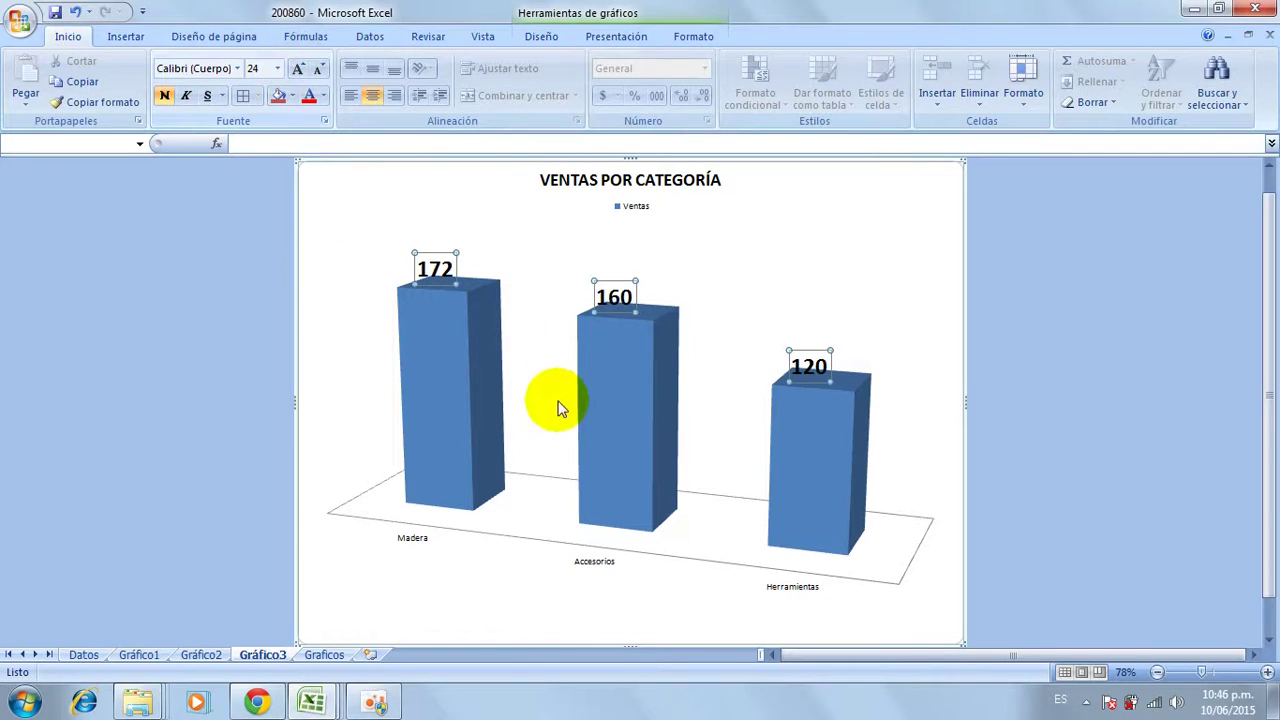
- Make the category names under the bars bold and enlarge them to 18 pt
left_click(414, 540)
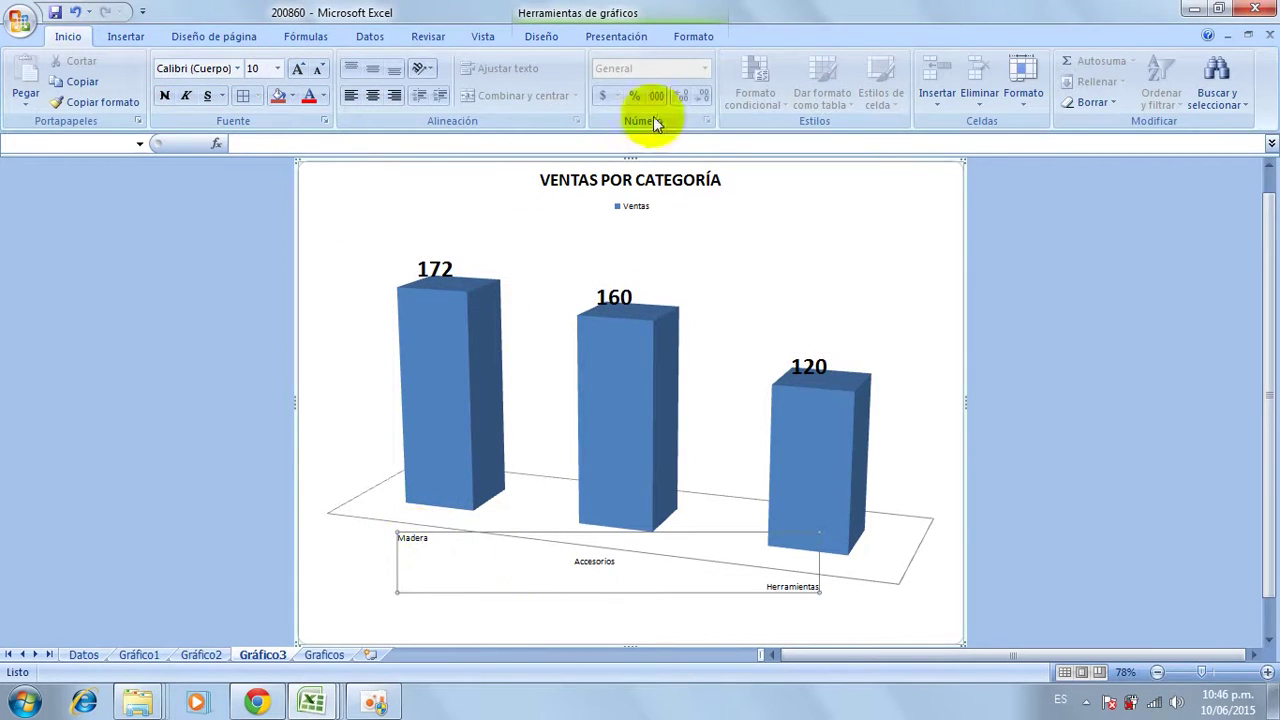
left_click(165, 96)
left_click(298, 69)
left_click(298, 69)
left_click(298, 69)
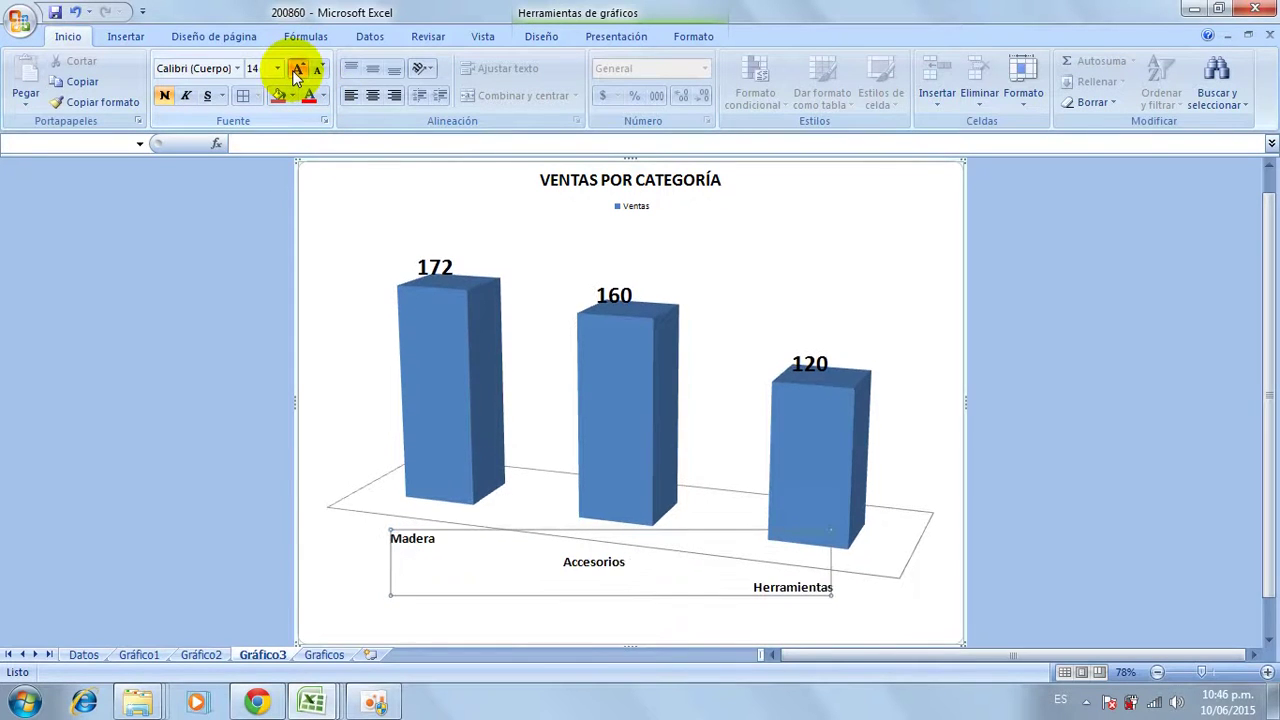
left_click(298, 69)
left_click(298, 69)
- Make the Ventas legend bold at 16 pt
left_click(1063, 354)
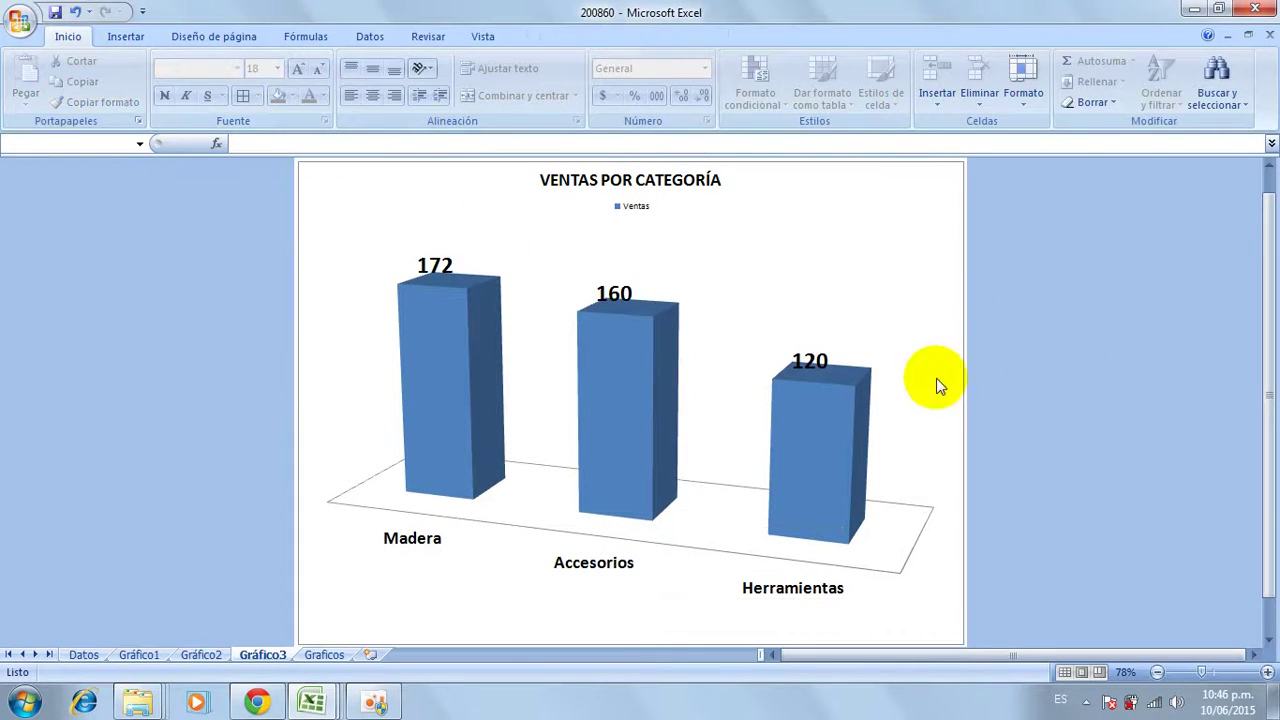
left_click(810, 361)
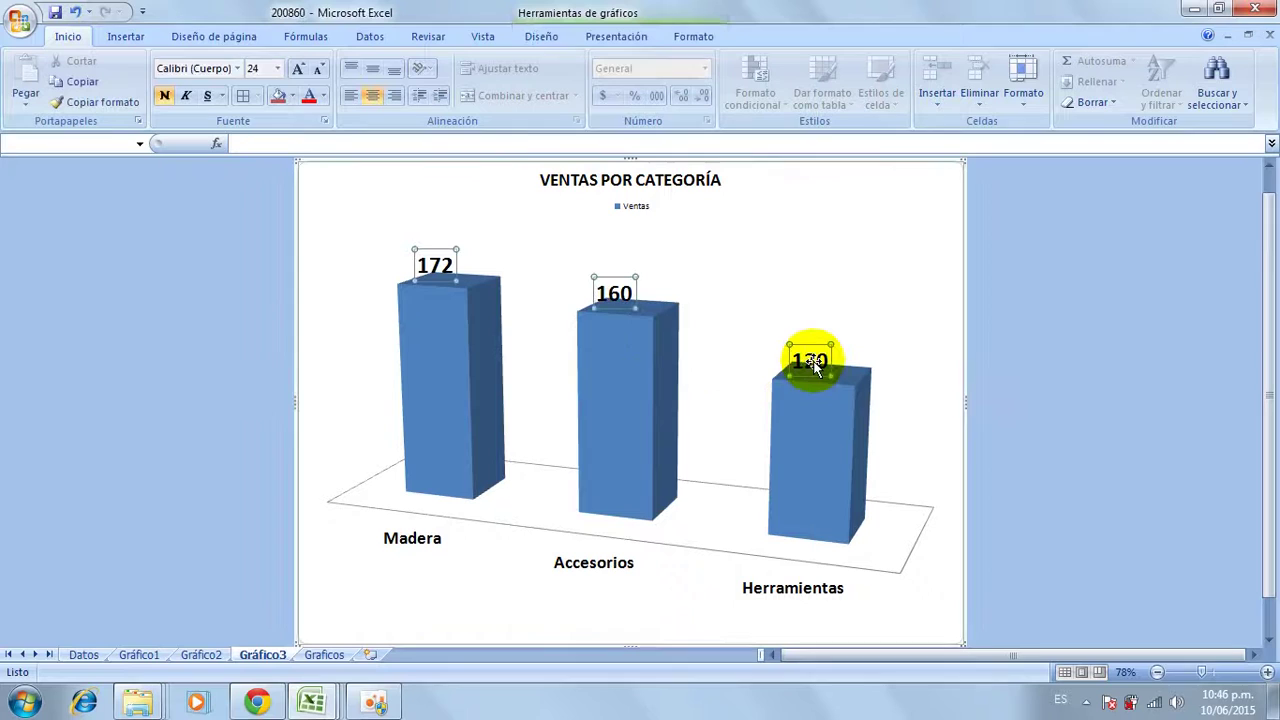
left_click(632, 207)
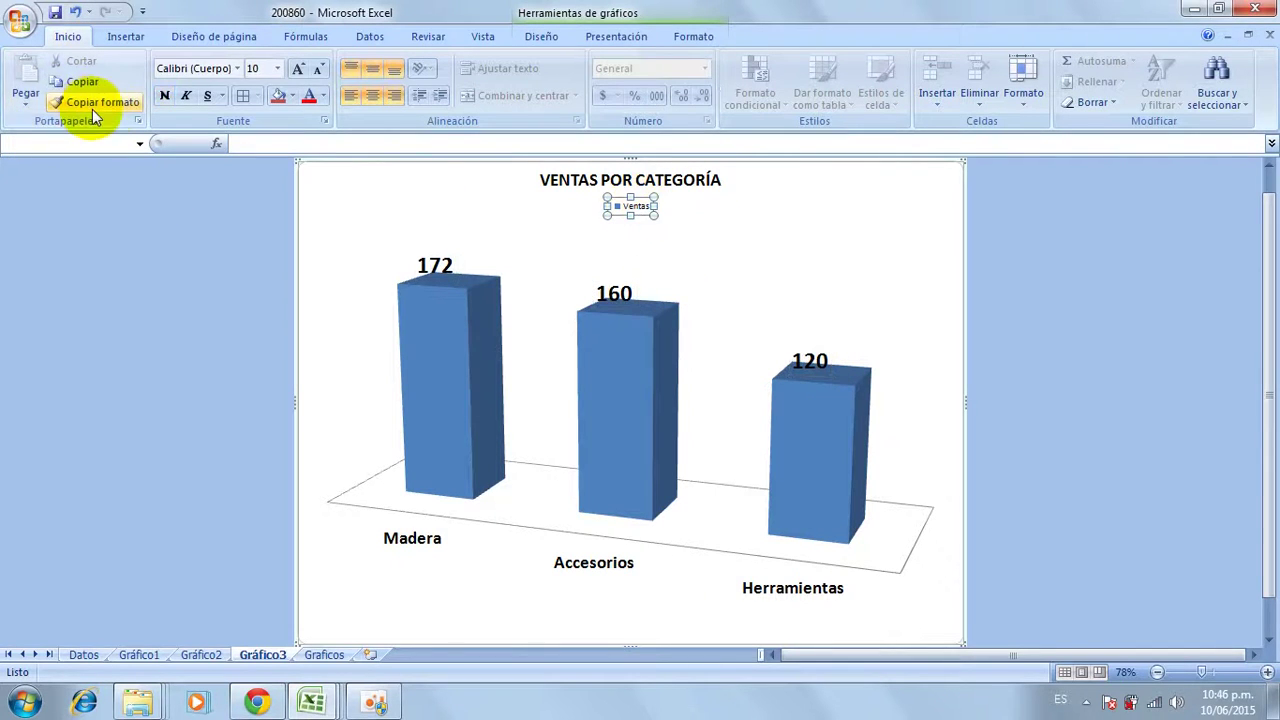
left_click(164, 95)
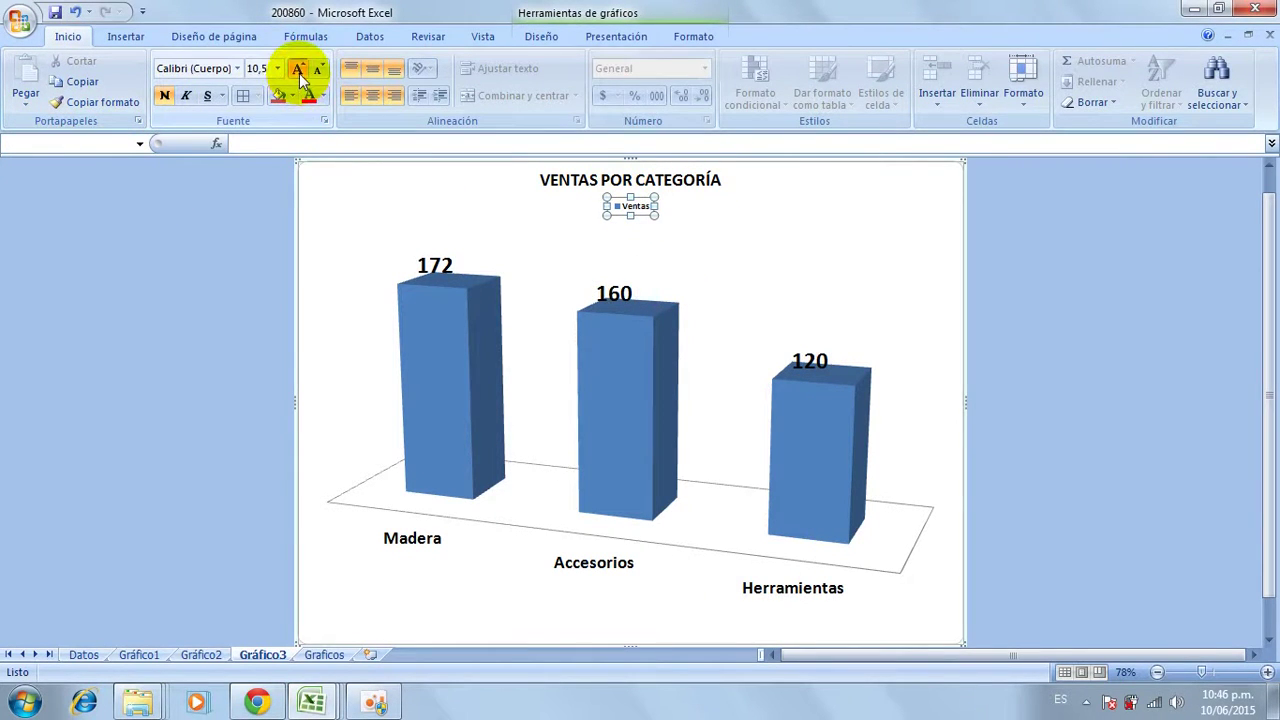
left_click(298, 70)
left_click(298, 70)
left_click(298, 70)
left_click(298, 70)
left_click(1088, 318)
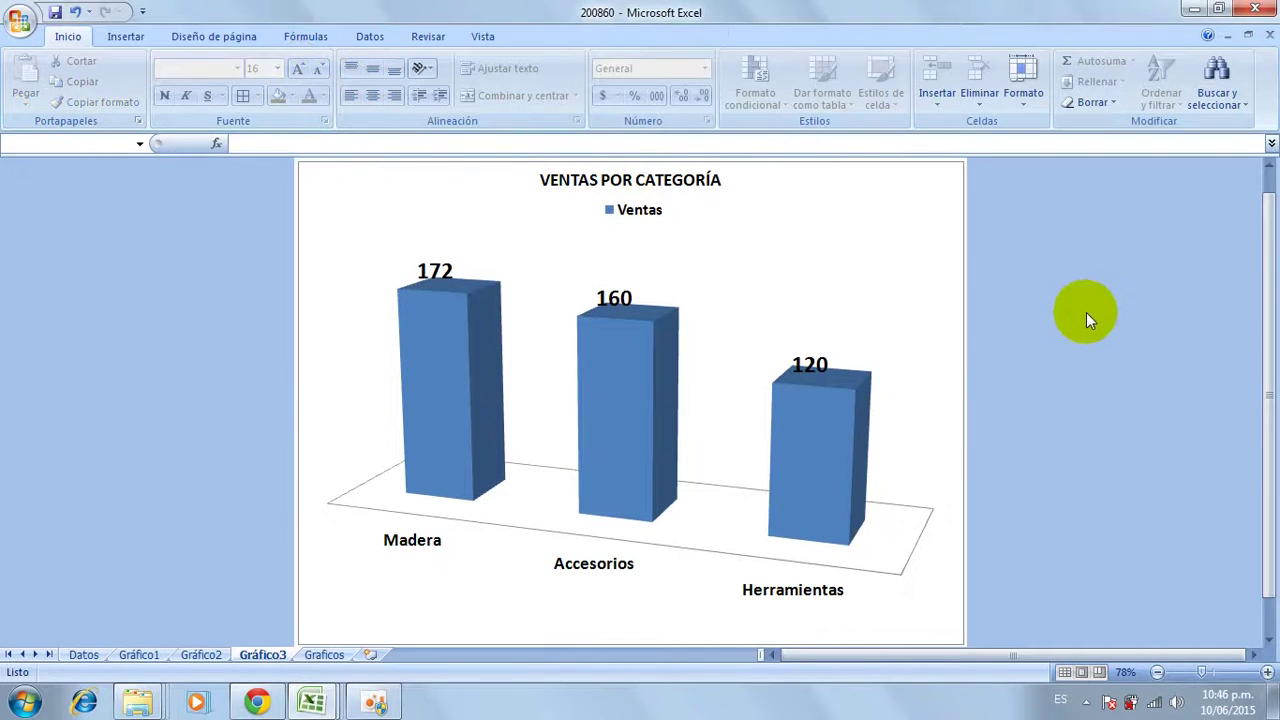